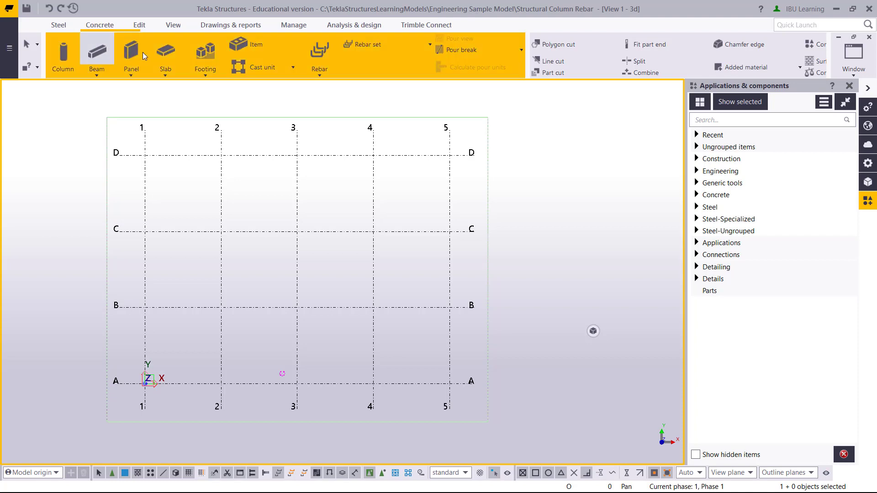
Start a concrete slab and set its thickness to 250 in the slab properties.
click(167, 64)
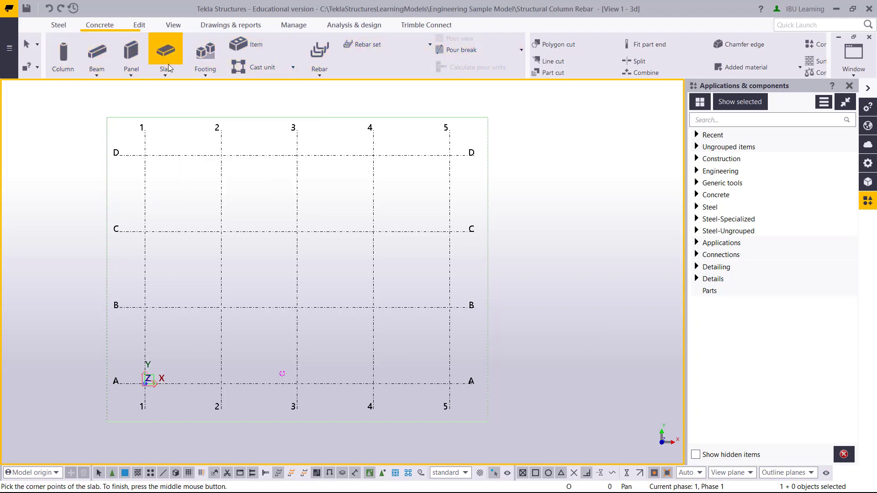
double_click(166, 53)
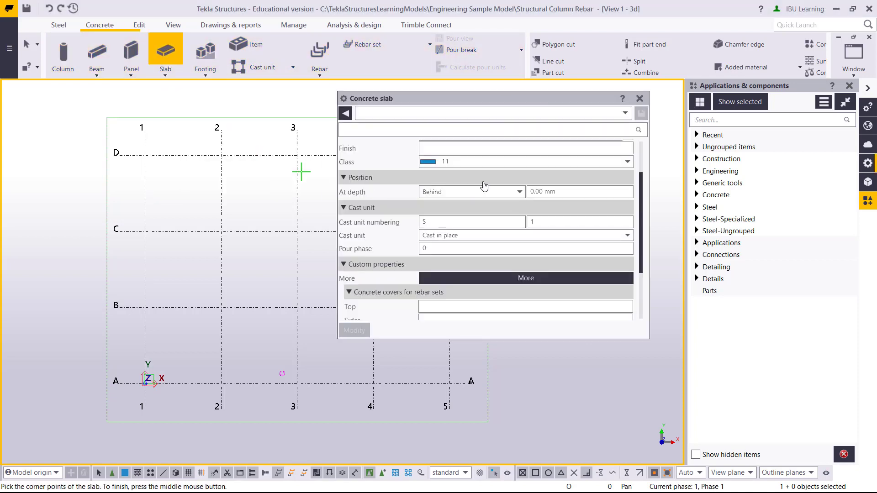
scroll(484, 182, up, 2)
click(446, 175)
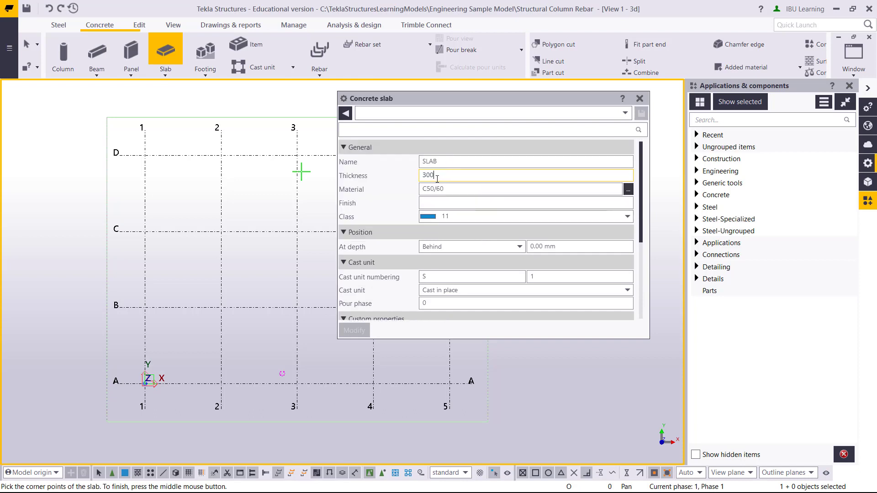
text(250)
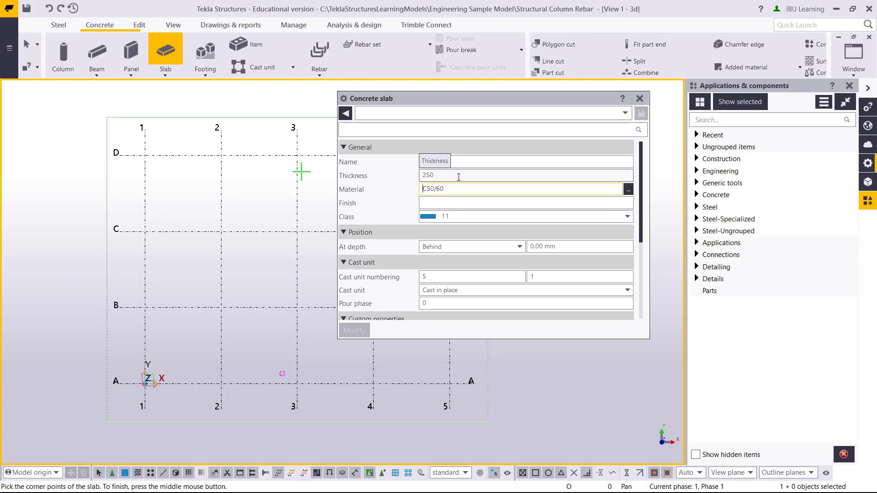
key(Tab)
Set the slab's concrete material grade to C40/50 and close the slab properties.
click(628, 189)
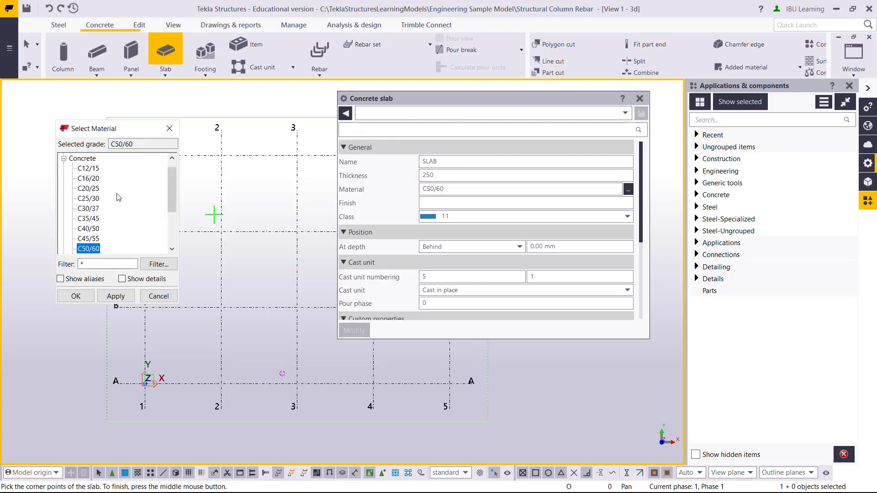
click(88, 229)
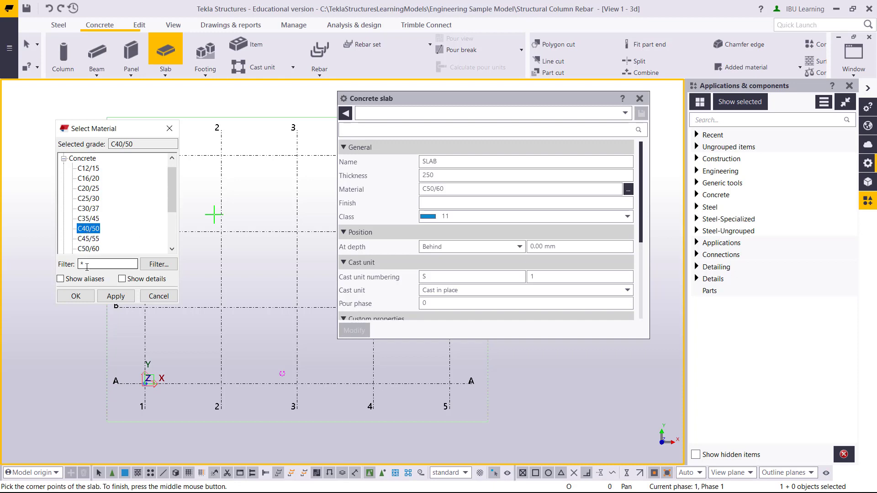
click(76, 296)
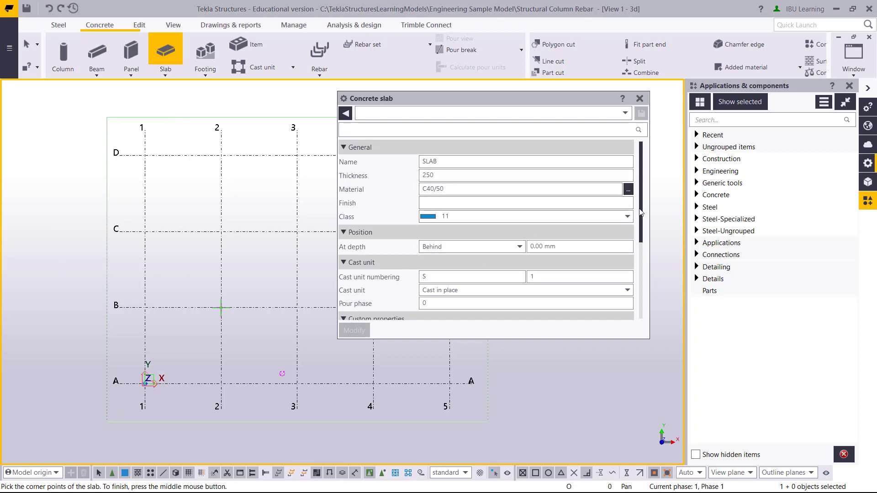
drag(641, 212, 647, 309)
scroll(475, 235, up, 5)
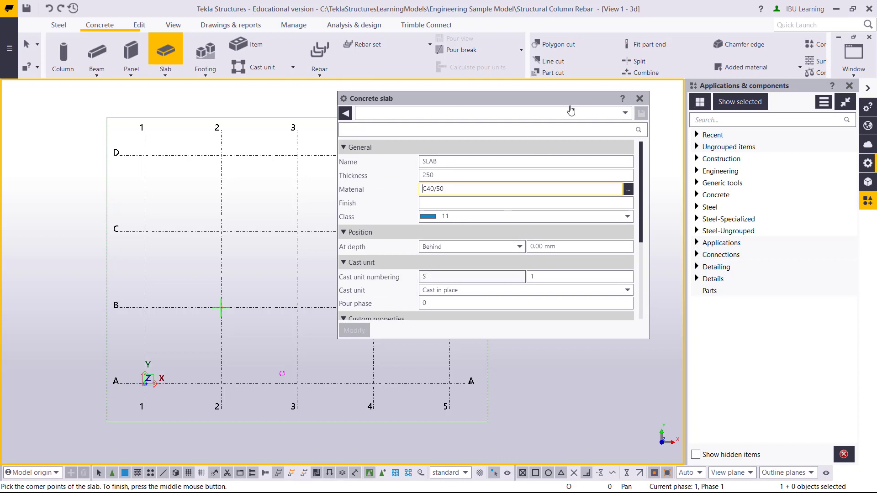
click(640, 99)
Create the rectangular slab through grid intersections A-1, D-1, D-3 and A-3, closing the outline at A-1.
middle_drag(257, 204, 308, 210)
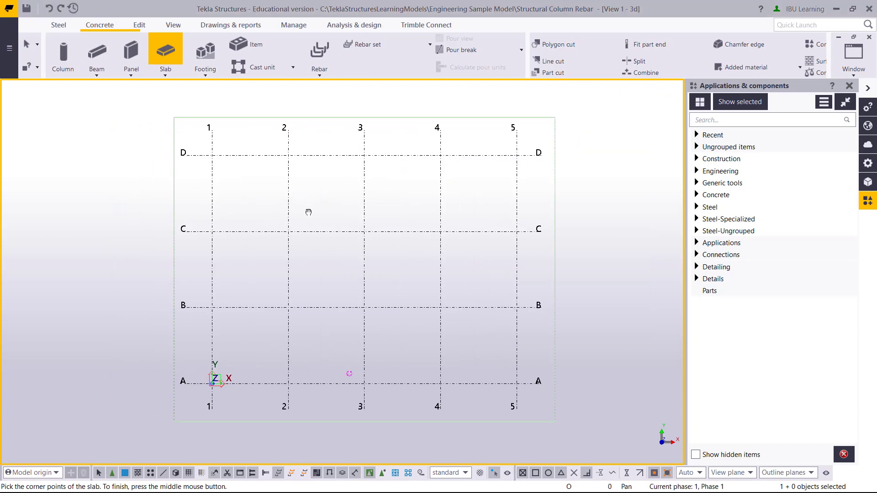
middle_drag(378, 286, 372, 270)
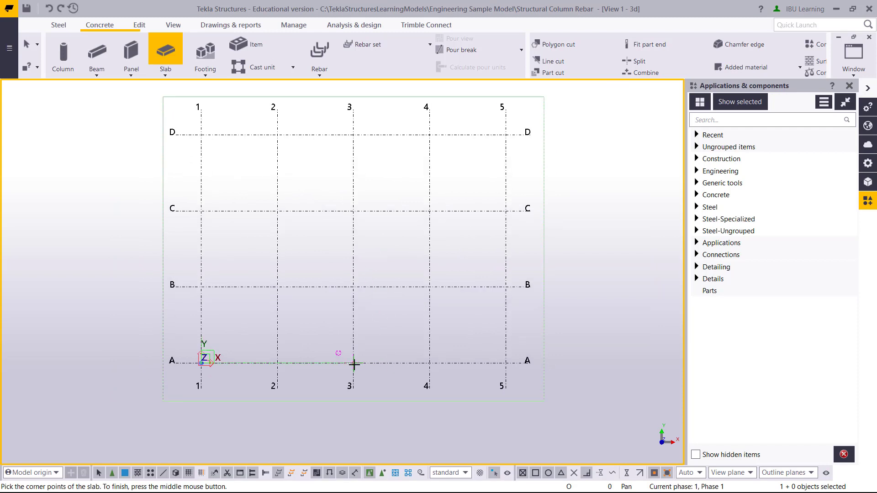
click(202, 363)
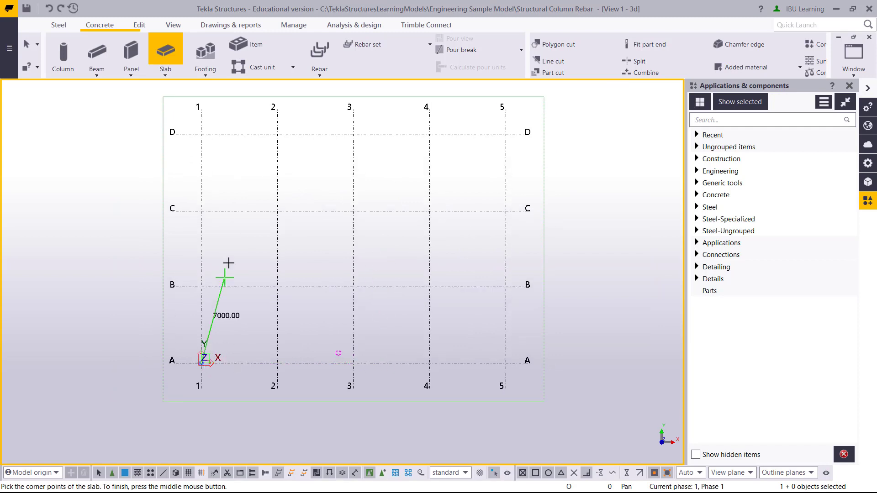
middle_drag(229, 263, 320, 270)
click(291, 142)
click(443, 142)
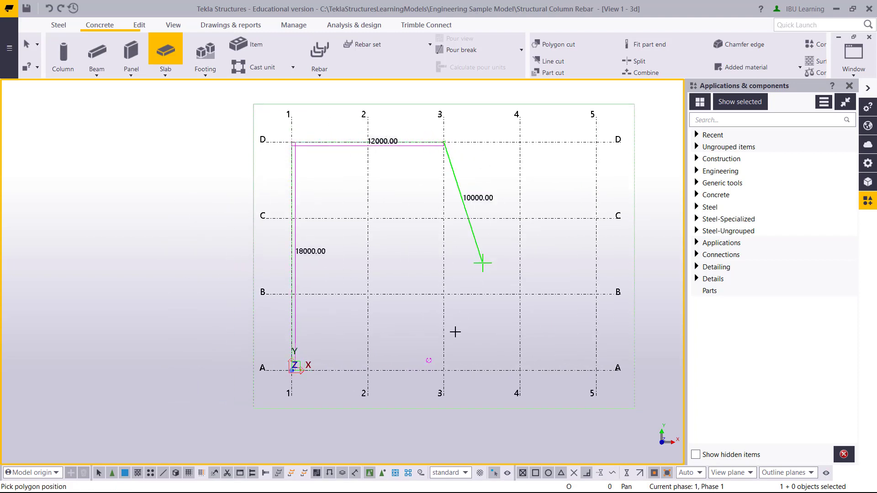
click(444, 370)
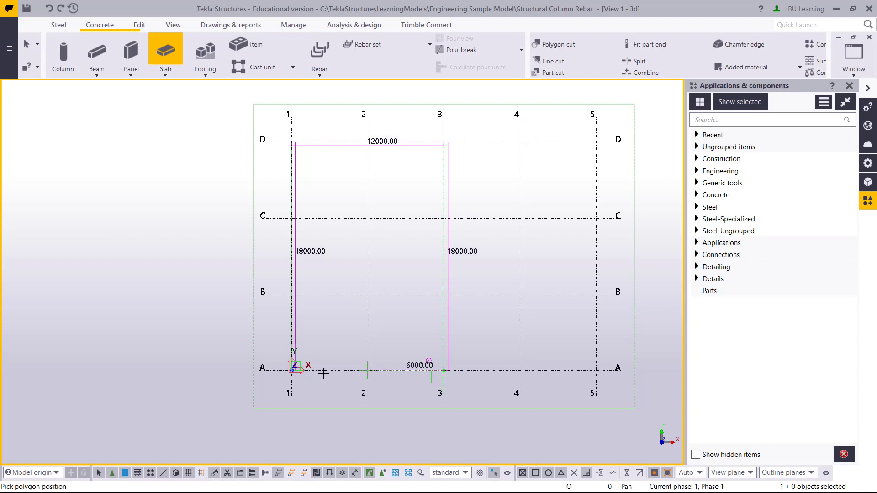
click(292, 370)
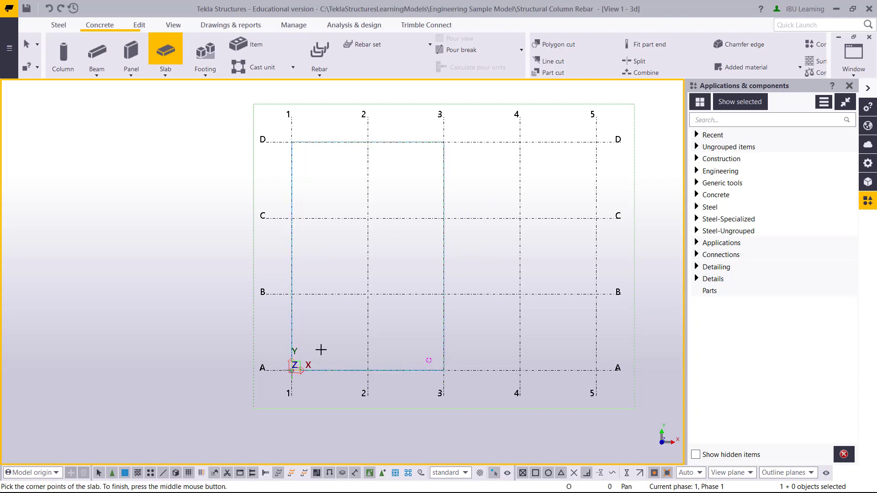
key(Escape)
Switch the plan view to 3D to show the slab in space.
scroll(497, 242, down, 2)
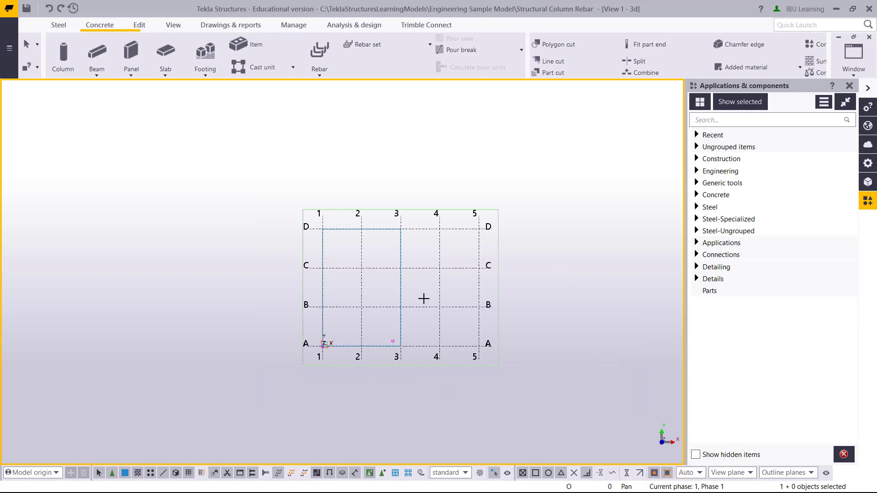
key(ctrl+p)
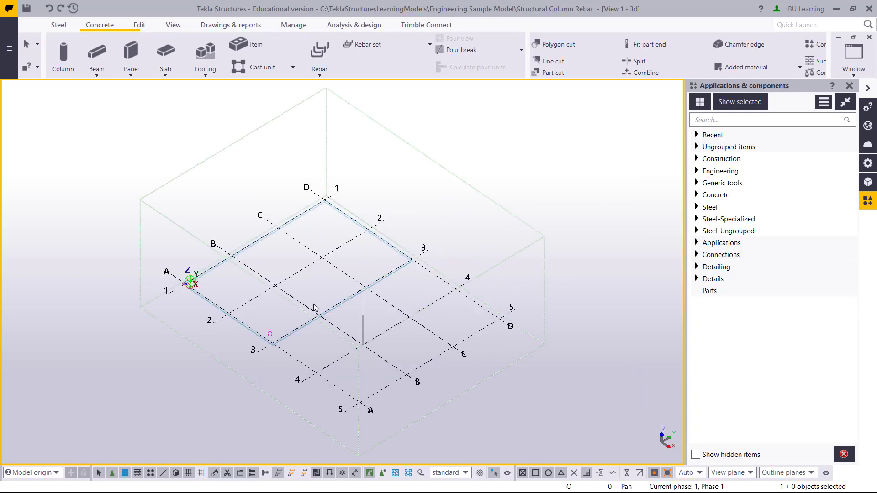
scroll(273, 329, up, 5)
scroll(273, 330, up, 3)
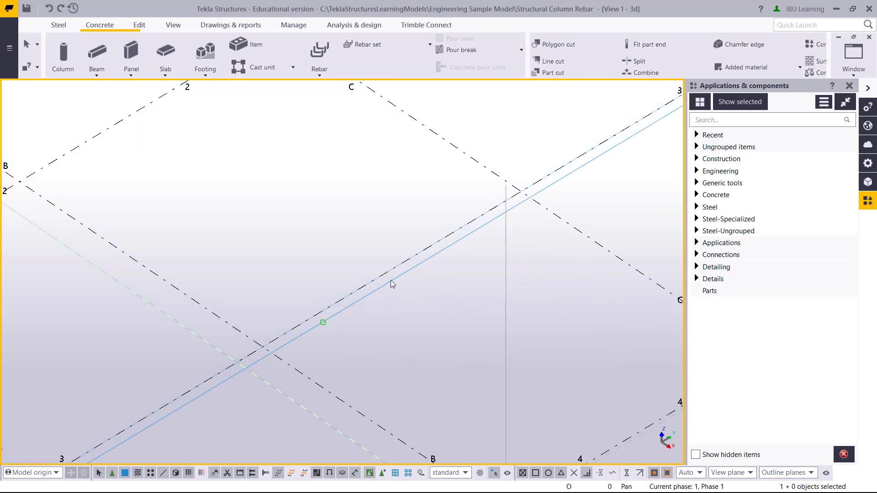
scroll(335, 318, down, 8)
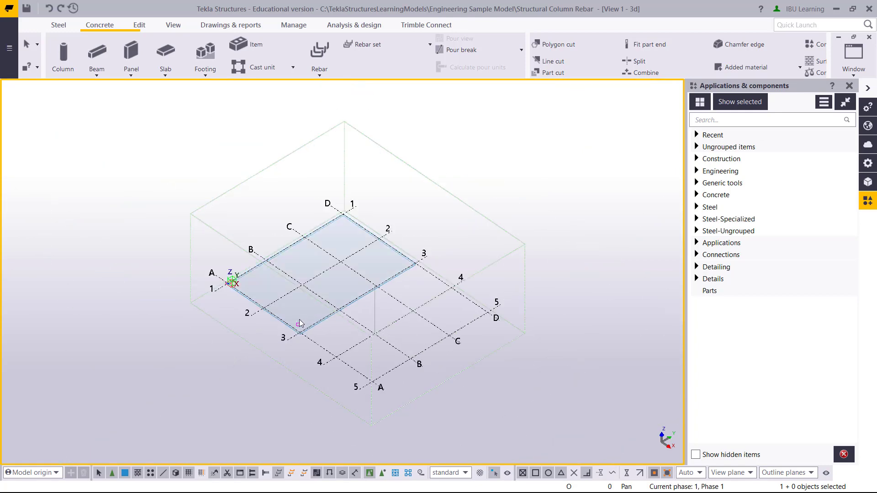
scroll(299, 332, up, 6)
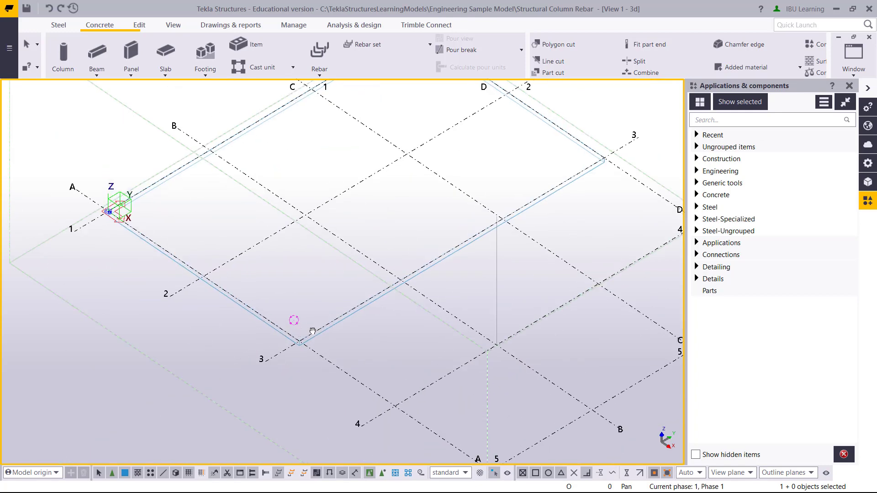
mouse_move(383, 330)
ctrl+middle_down()
mouse_move(440, 325)
mouse_move(333, 352)
mouse_move(457, 316)
ctrl+middle_up()
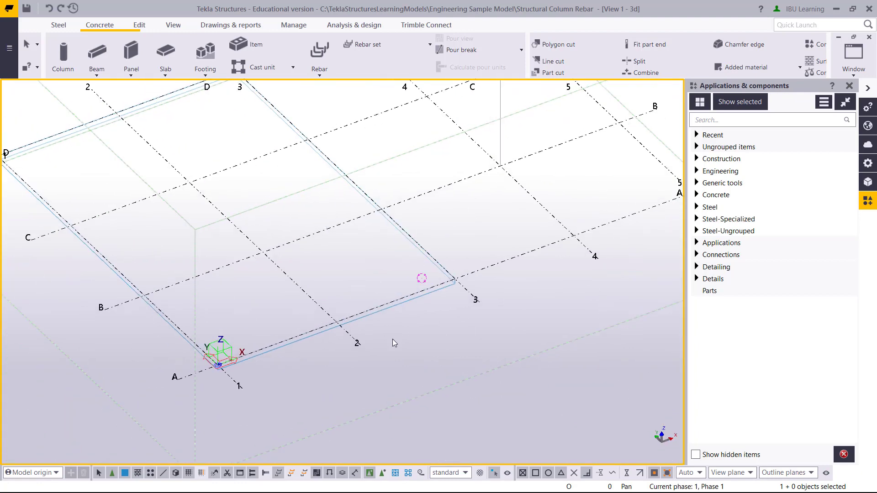
Examine the selected slab and its edges in rendered display, and return the parts to wireframe.
key(ctrl+4)
scroll(292, 337, up, 8)
scroll(441, 322, down, 5)
scroll(305, 374, up, 4)
scroll(401, 323, down, 3)
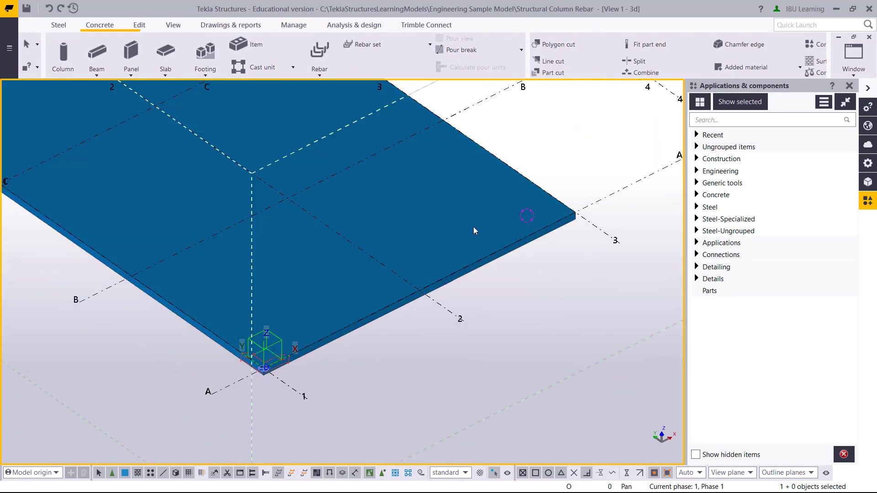
click(472, 226)
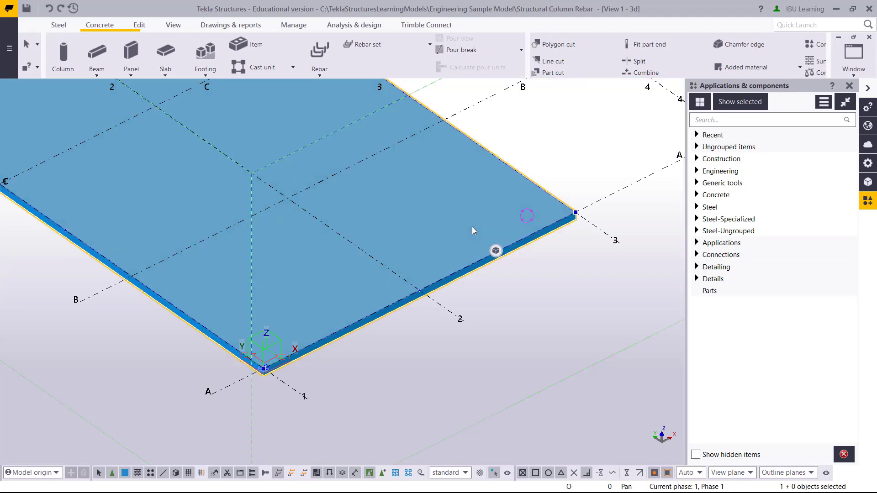
scroll(367, 341, up, 1)
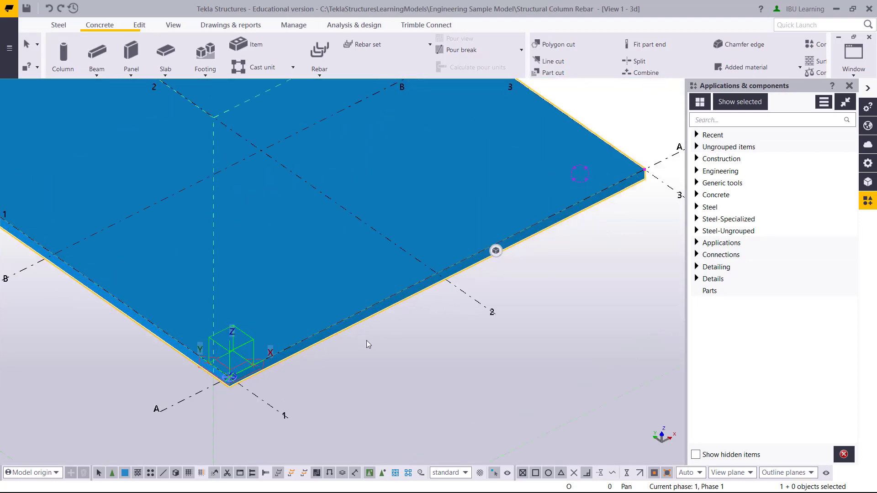
scroll(366, 341, up, 1)
middle_drag(366, 340, 359, 362)
scroll(423, 254, down, 4)
middle_drag(542, 304, 558, 349)
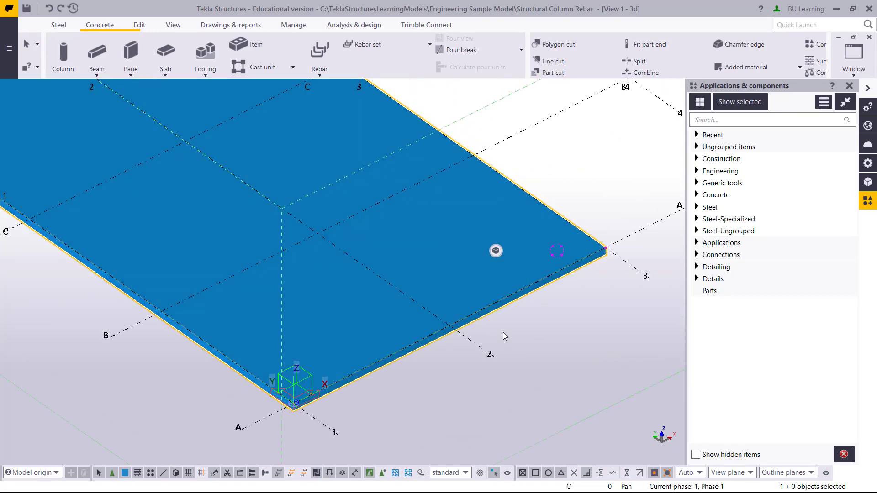
key(ctrl+1)
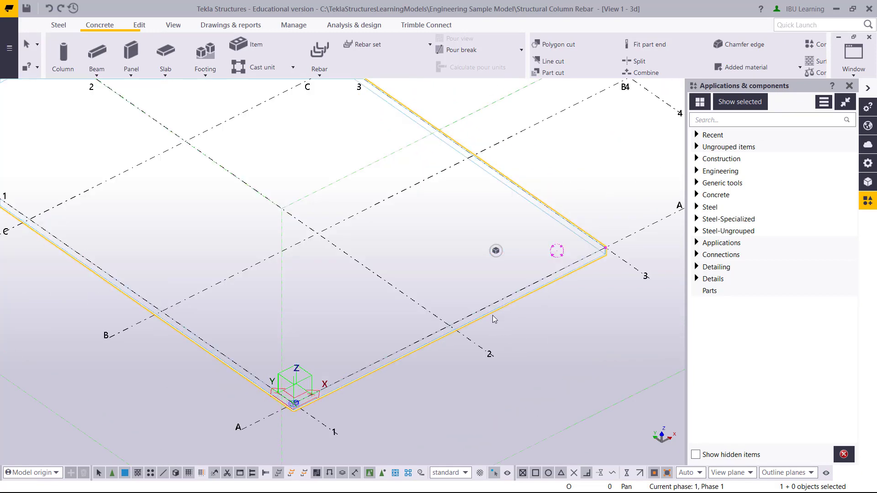
scroll(571, 327, up, 1)
scroll(571, 327, up, 1)
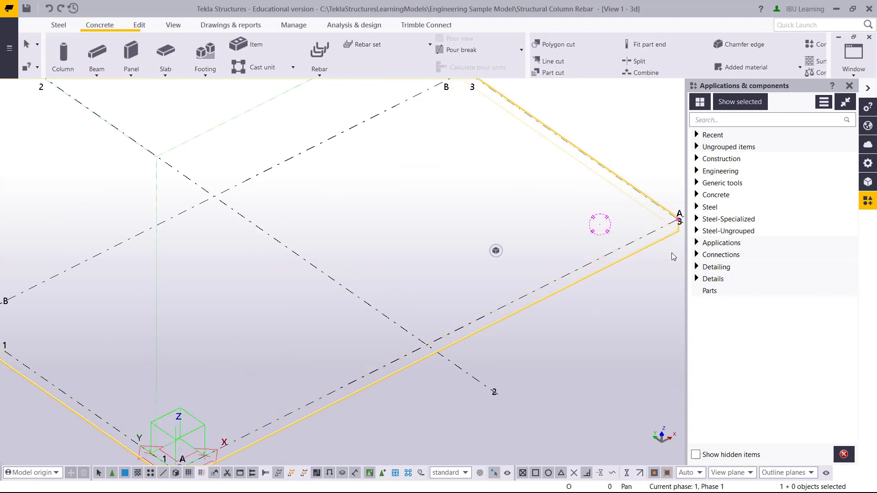
Search the components for "slab" and apply Mesh Bars to the concrete slab.
click(727, 121)
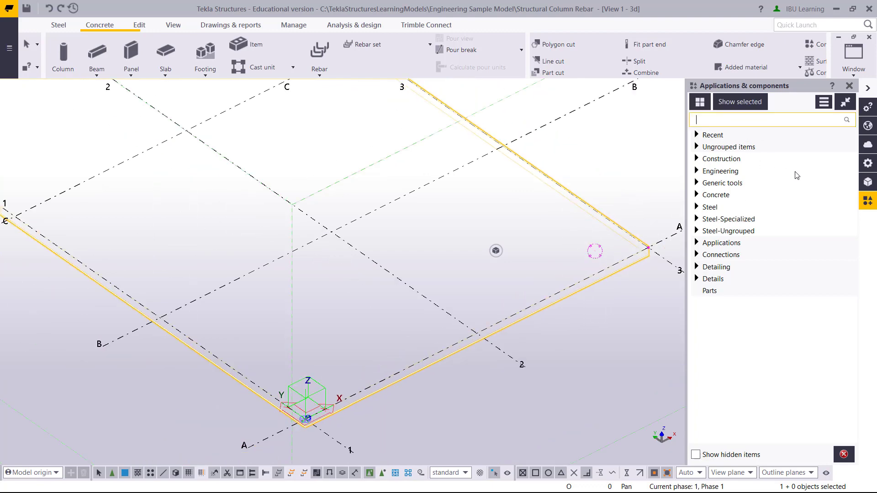
text(slab)
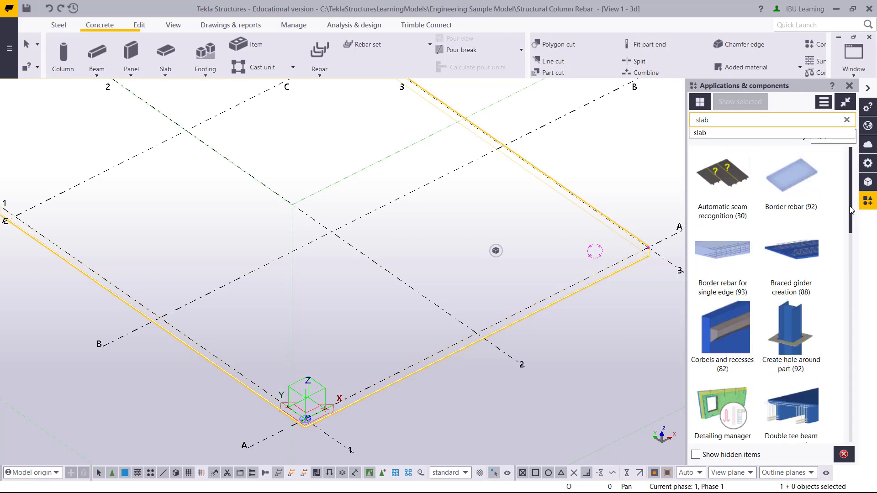
drag(850, 211, 862, 364)
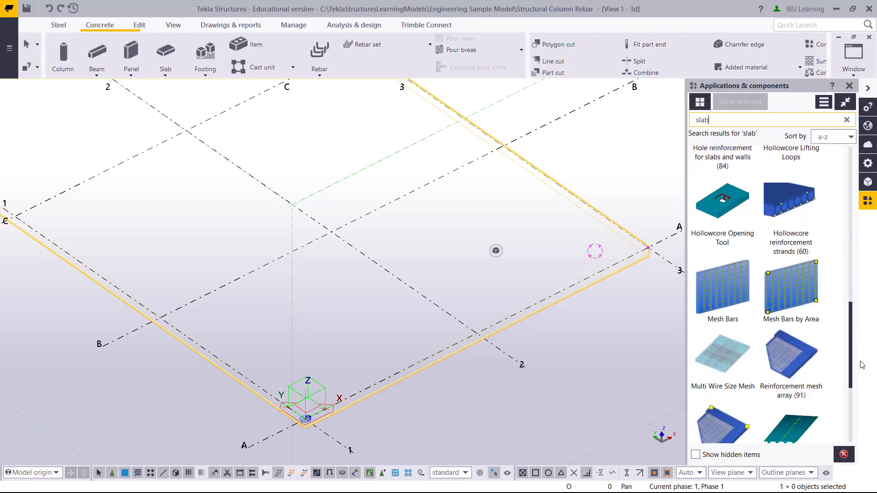
click(724, 293)
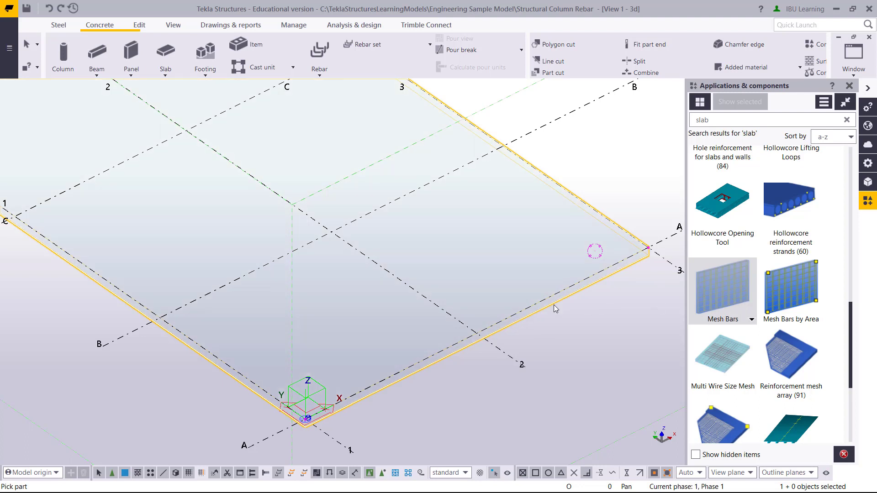
click(553, 308)
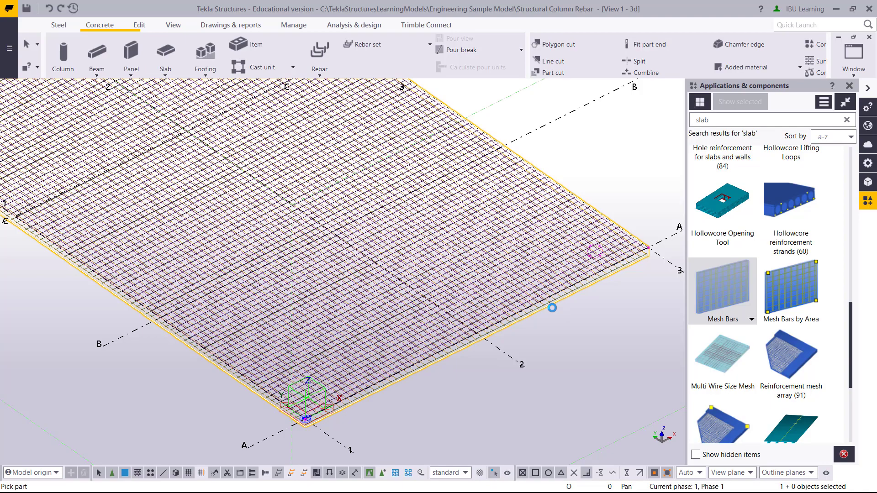
scroll(603, 280, up, 5)
scroll(628, 273, up, 3)
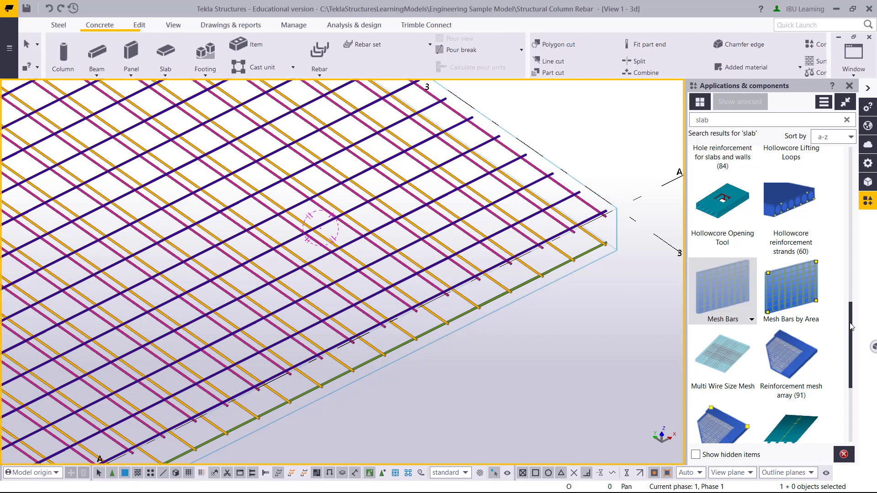
Apply the Border rebar (92) component to the concrete slab and inspect the edge bars at the slab corner.
drag(850, 326, 830, 165)
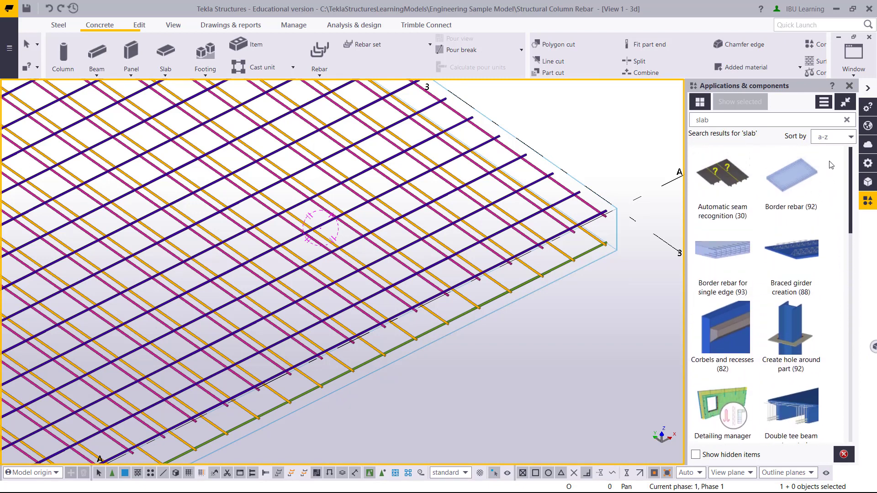
click(724, 257)
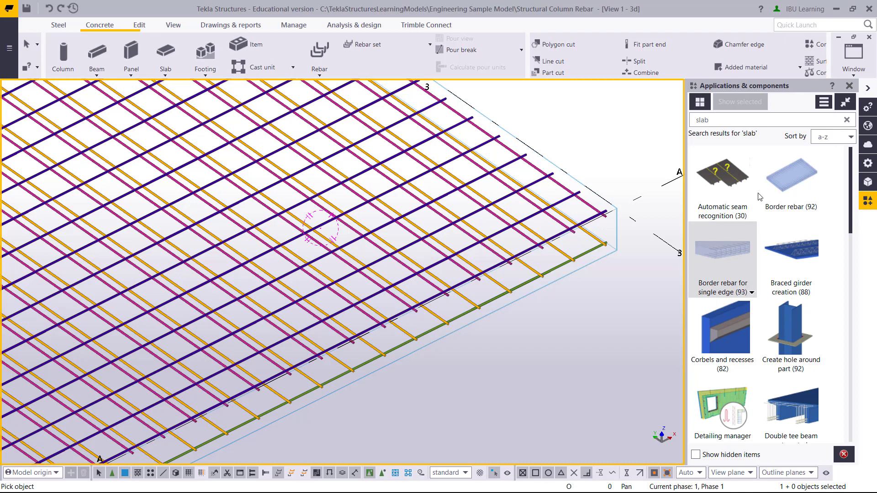
click(796, 181)
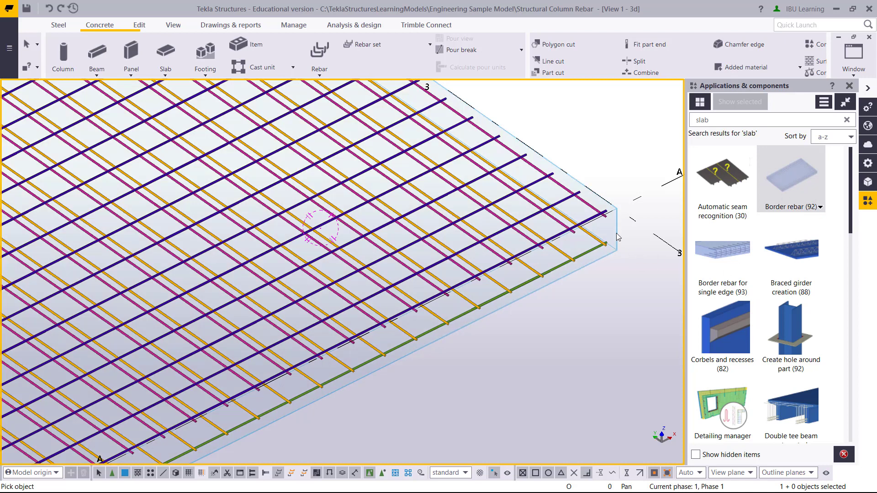
click(617, 236)
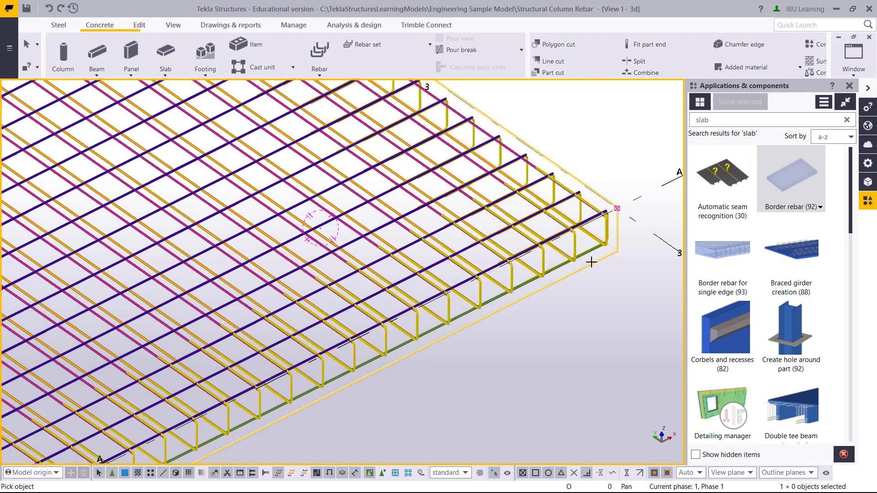
scroll(589, 261, down, 5)
scroll(575, 269, up, 8)
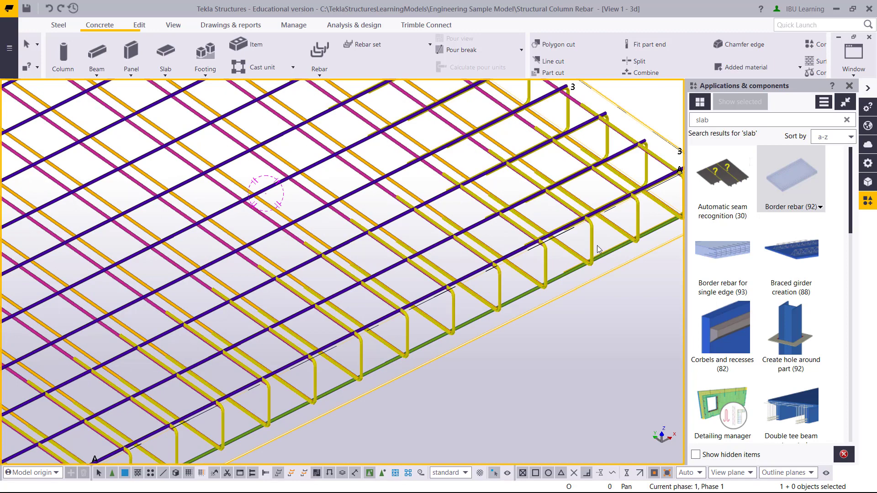
scroll(472, 244, up, 4)
scroll(458, 255, down, 4)
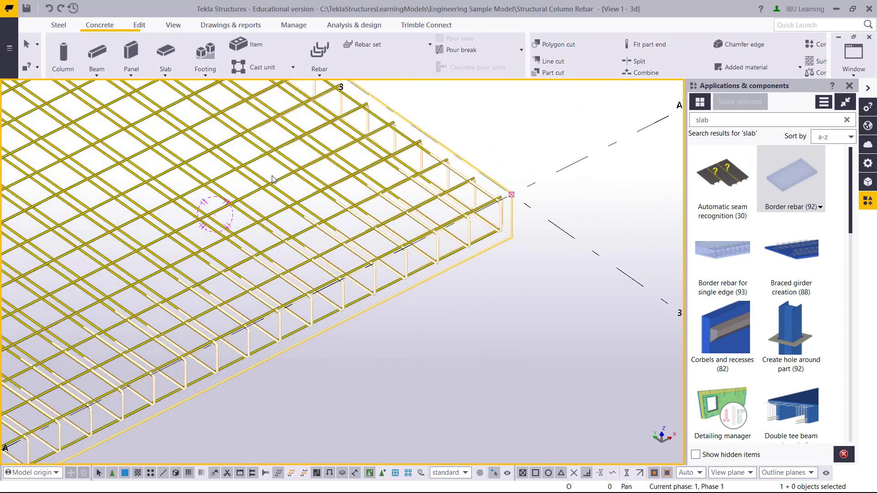
Open the properties of the slab's Mesh Bars component and set the bottom primary bar size to 12.
click(283, 177)
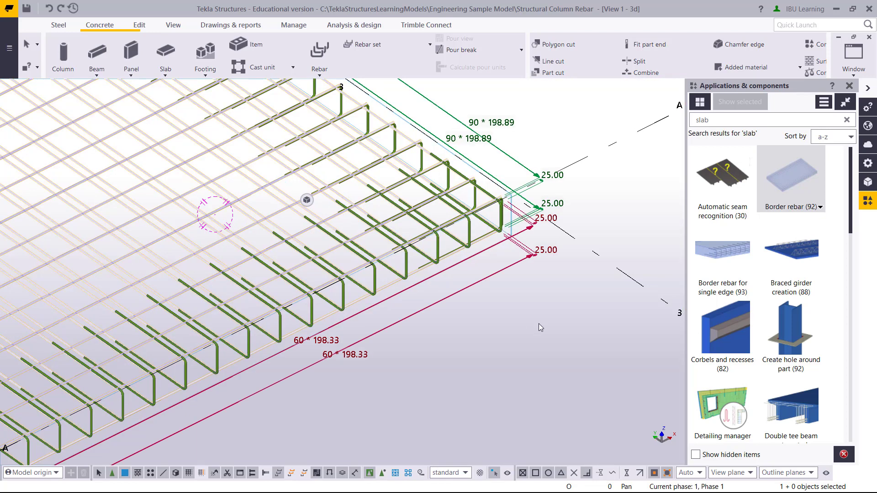
double_click(396, 215)
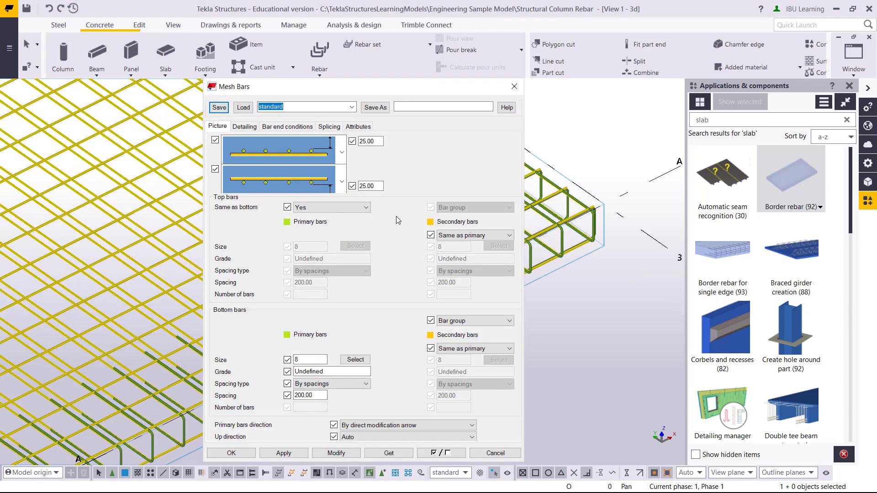
drag(379, 90, 298, 67)
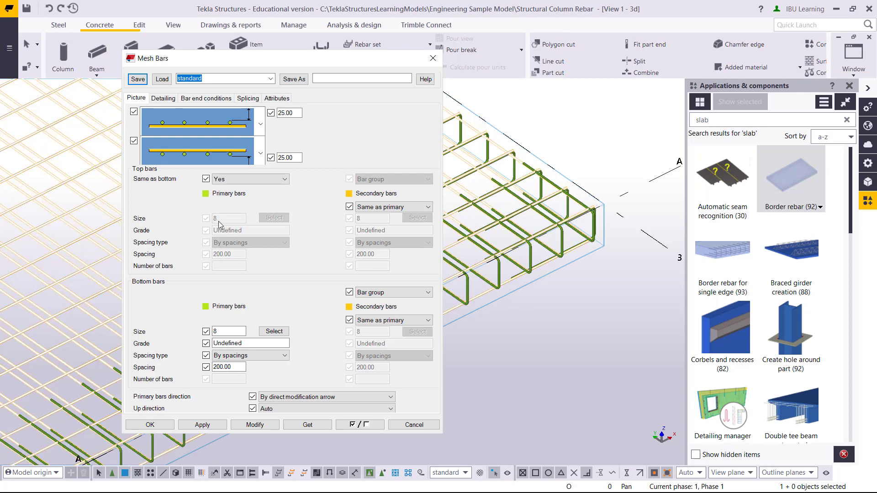
middle_drag(571, 326, 670, 335)
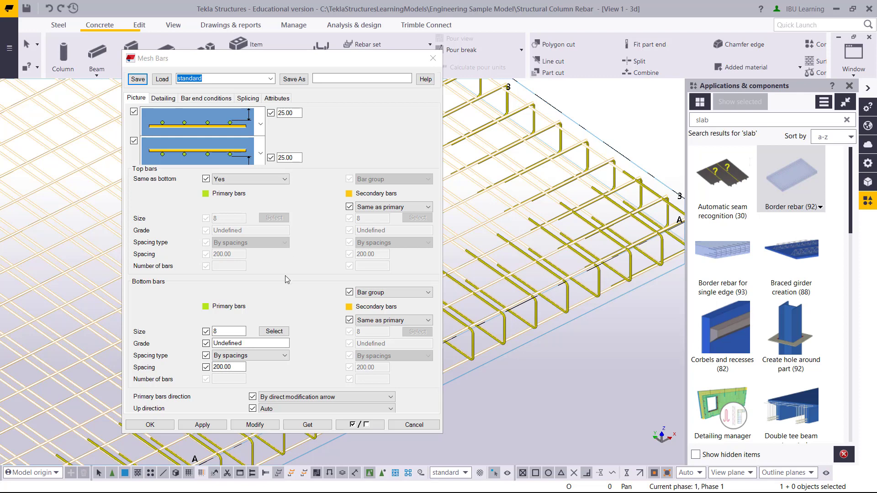
double_click(227, 331)
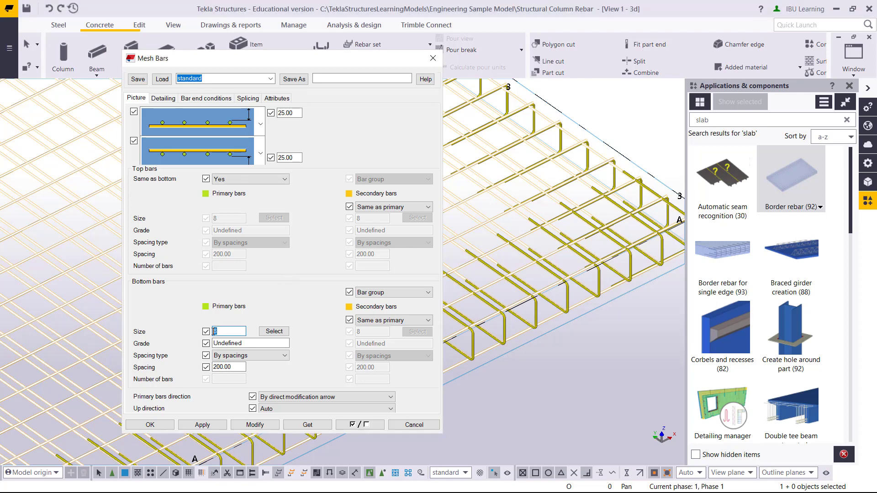
text(T12)
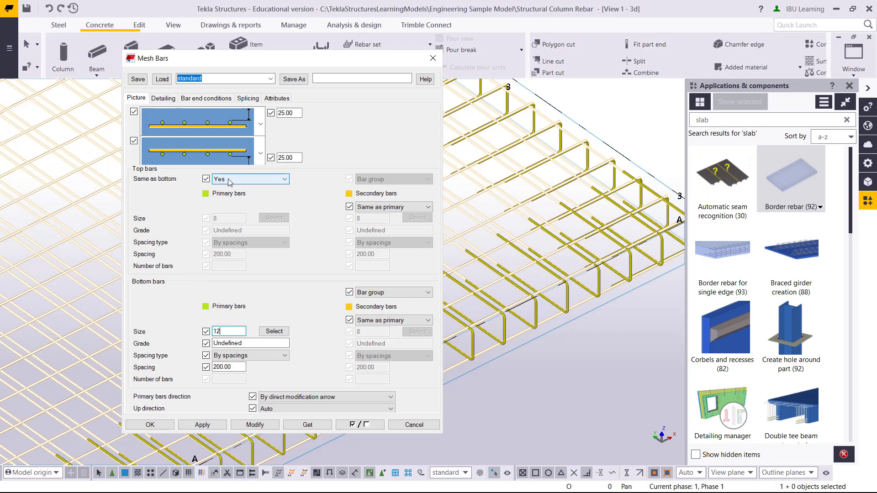
Make the top bars independent of the bottom bars, set their primary size to 10, and modify the mesh.
click(258, 180)
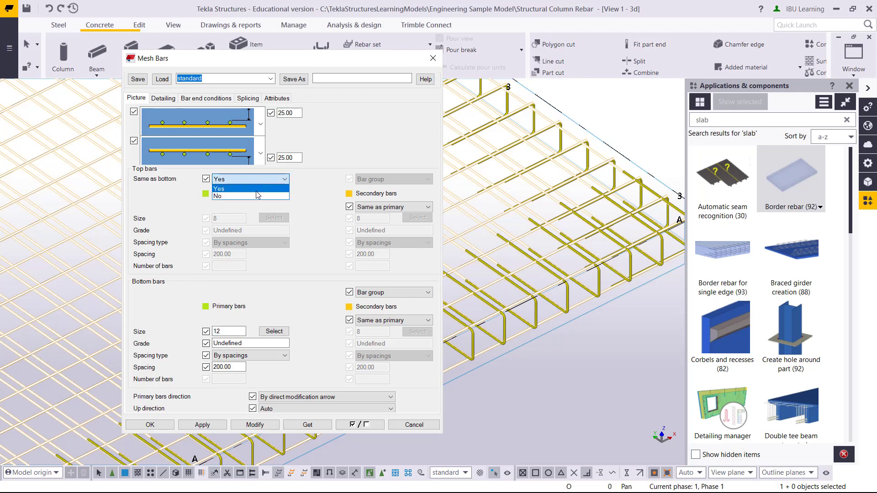
click(226, 195)
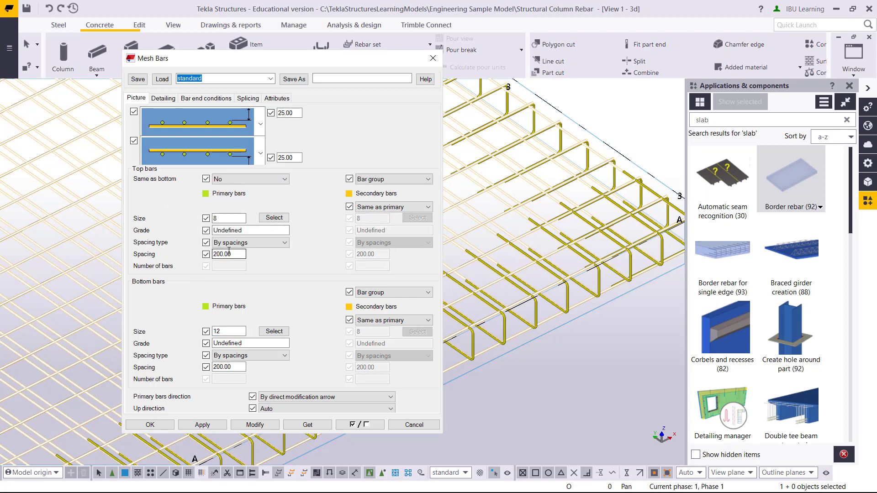
double_click(230, 218)
click(236, 179)
click(235, 179)
drag(224, 218, 182, 220)
text(10)
click(271, 428)
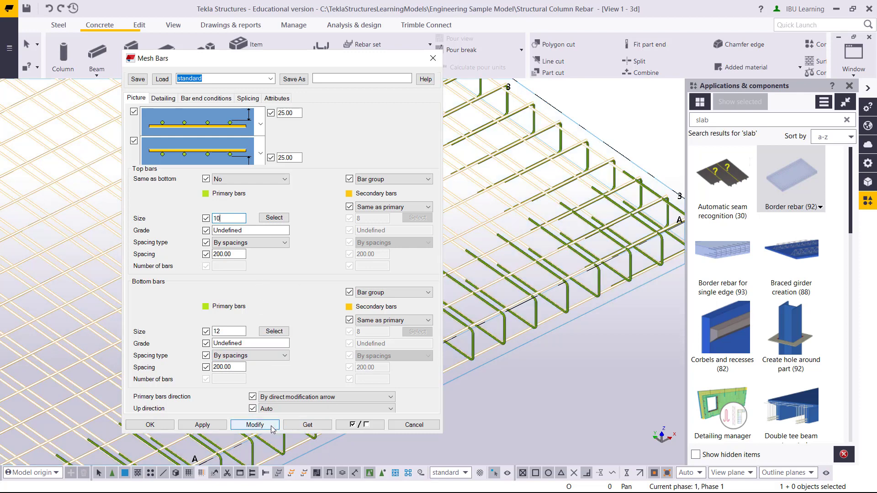
Reselect the slab's mesh component, get its properties, and modify it again with the separate top and bottom bar settings.
click(542, 163)
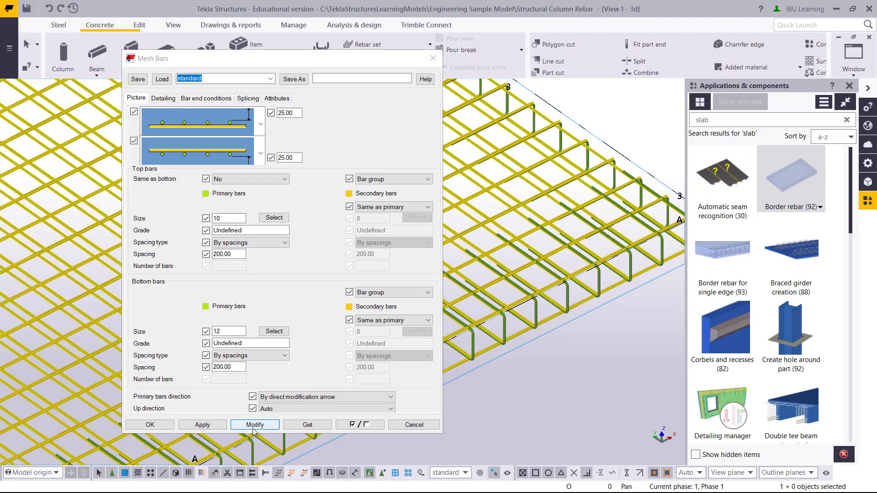
click(254, 426)
click(535, 175)
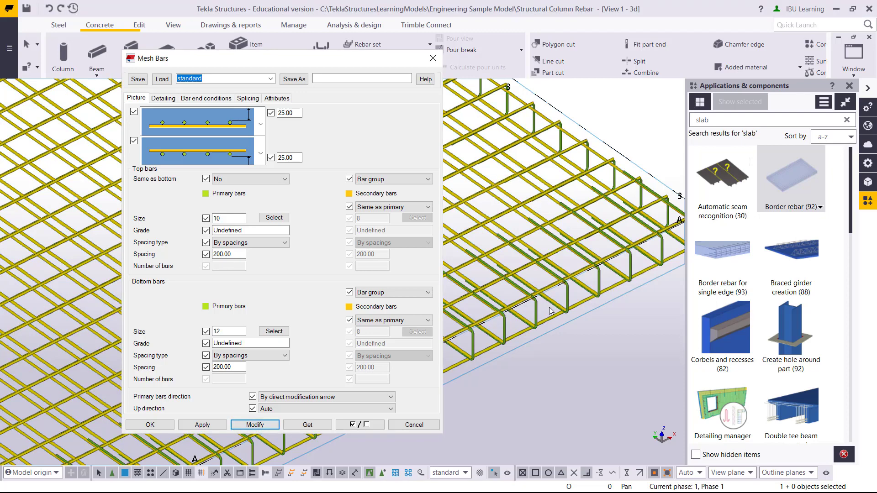
middle_drag(519, 360, 603, 318)
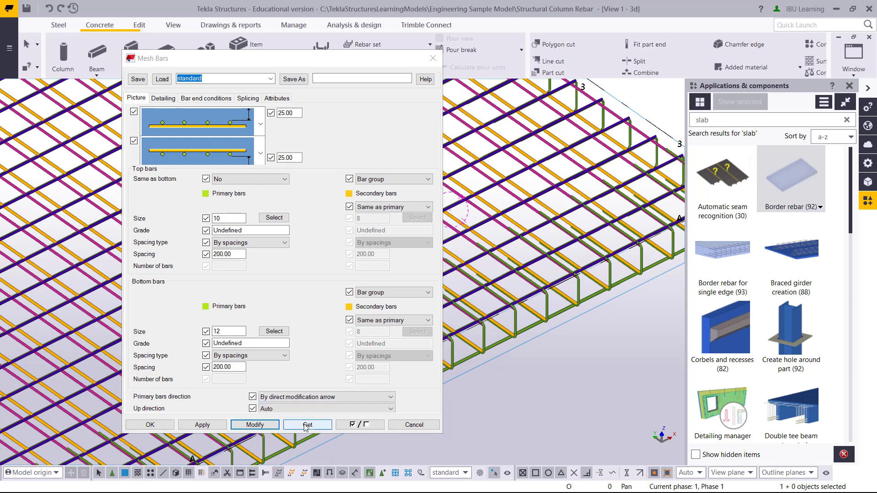
click(305, 425)
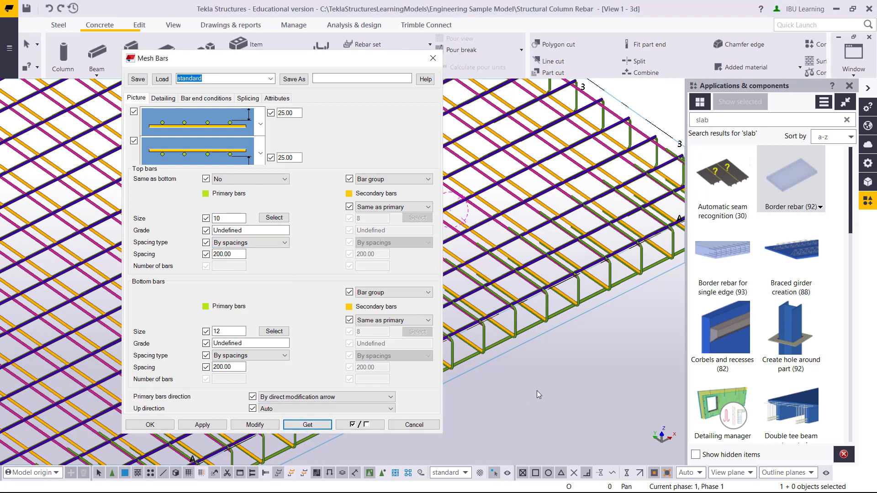
double_click(529, 167)
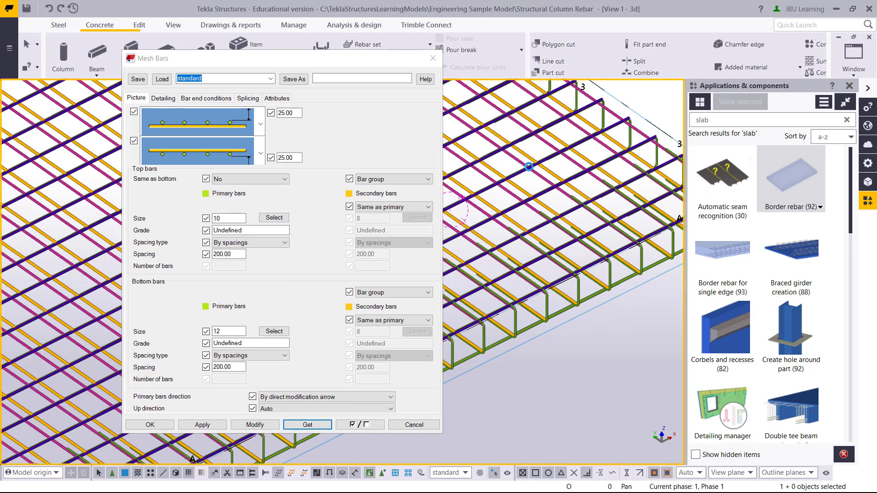
click(528, 167)
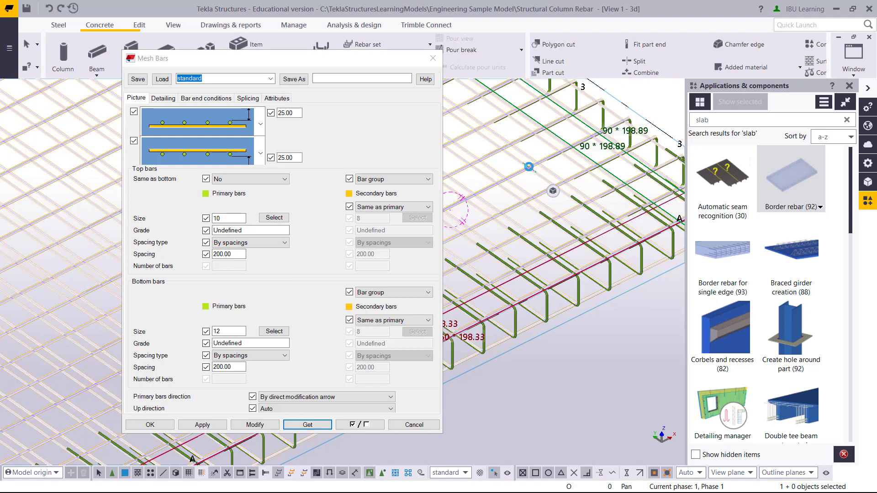
click(255, 425)
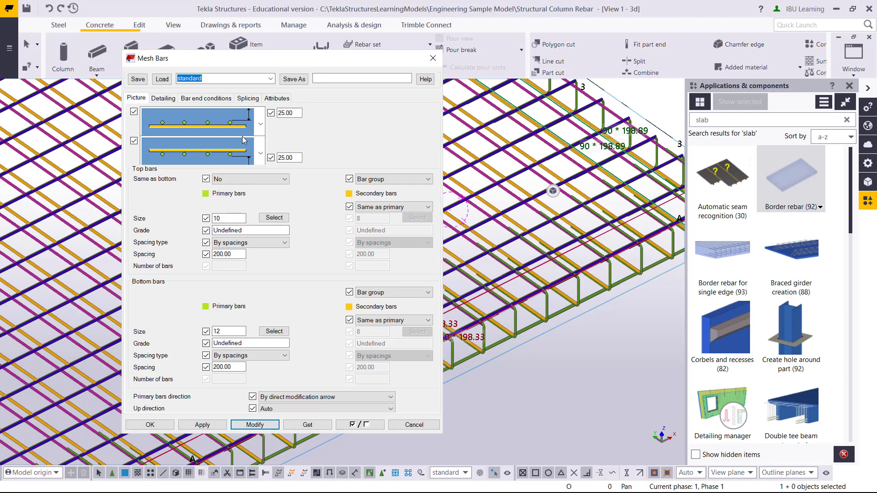
Set the top bars to be the same as the bottom bars and modify the slab's mesh component.
click(248, 179)
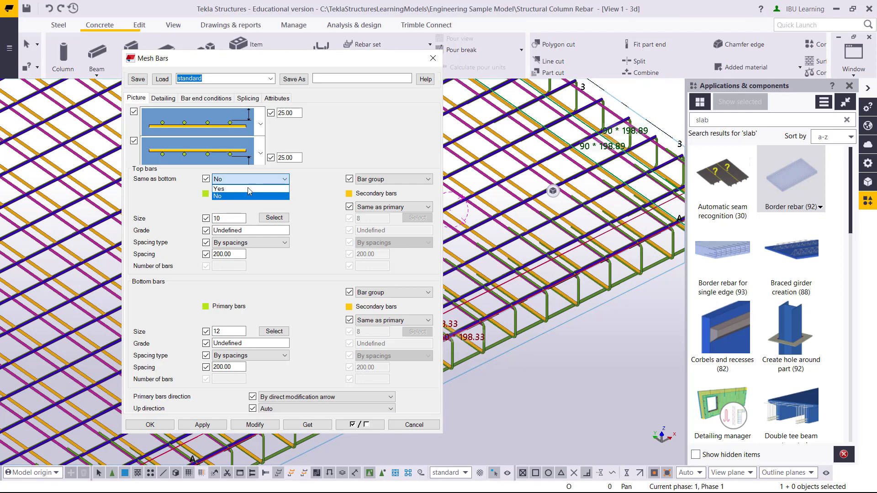
click(246, 190)
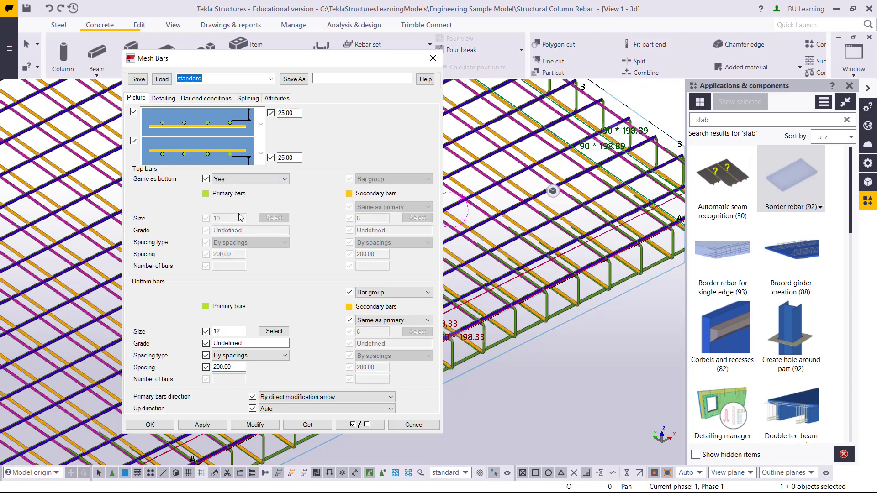
click(480, 211)
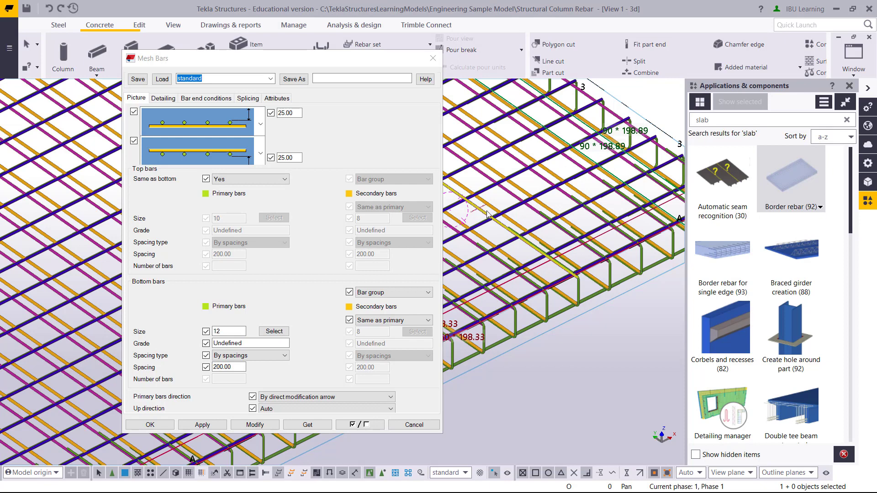
click(519, 160)
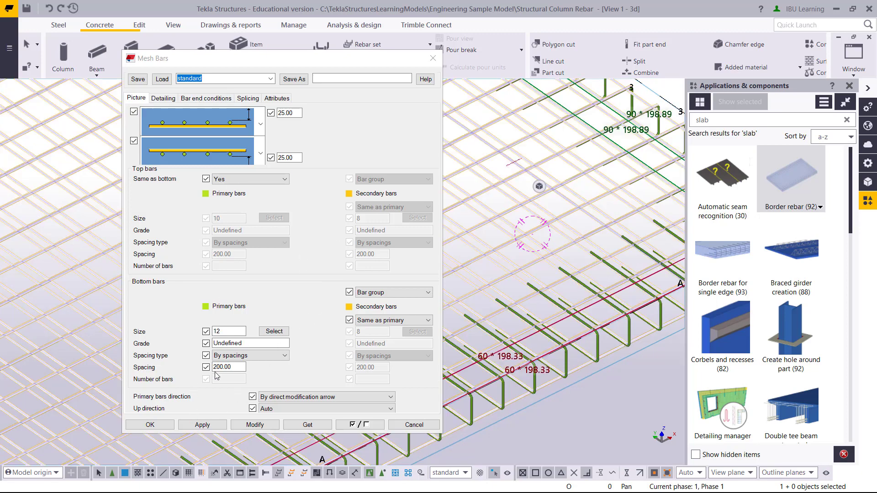
click(256, 425)
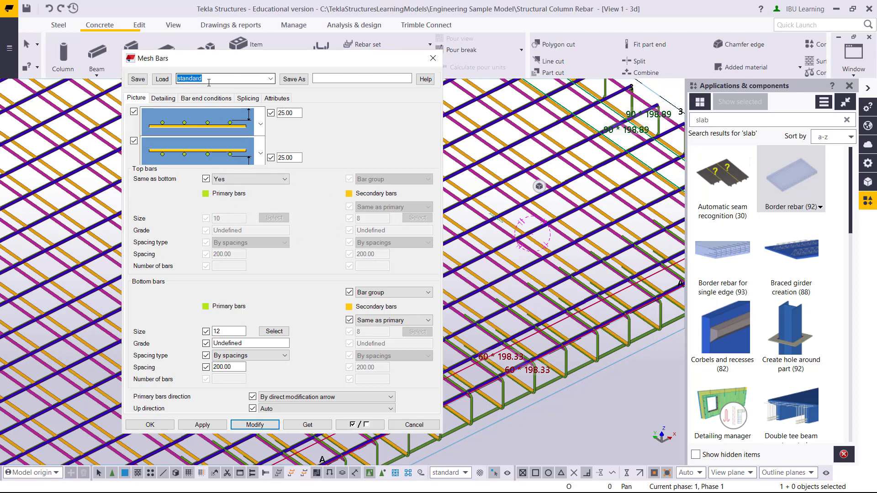
Review the mesh bars' detailing settings, bar end conditions and the available end shapes for the primary bars.
click(163, 98)
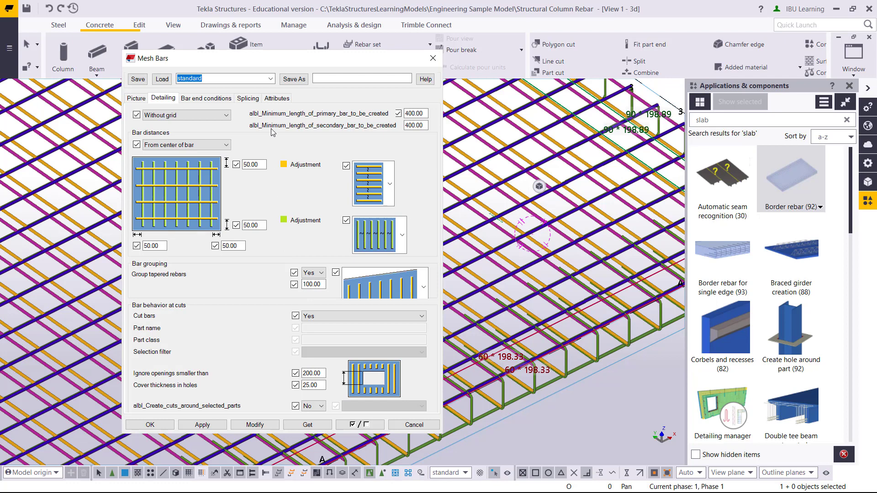
click(206, 98)
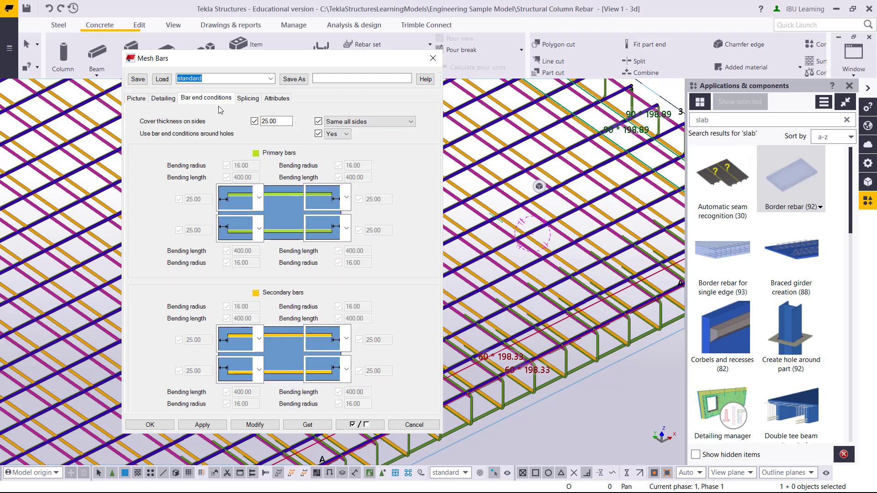
click(257, 199)
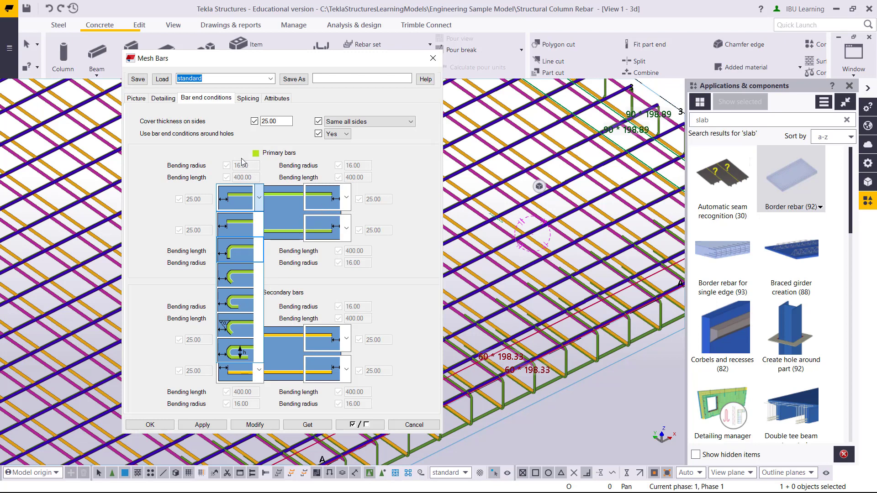
click(251, 104)
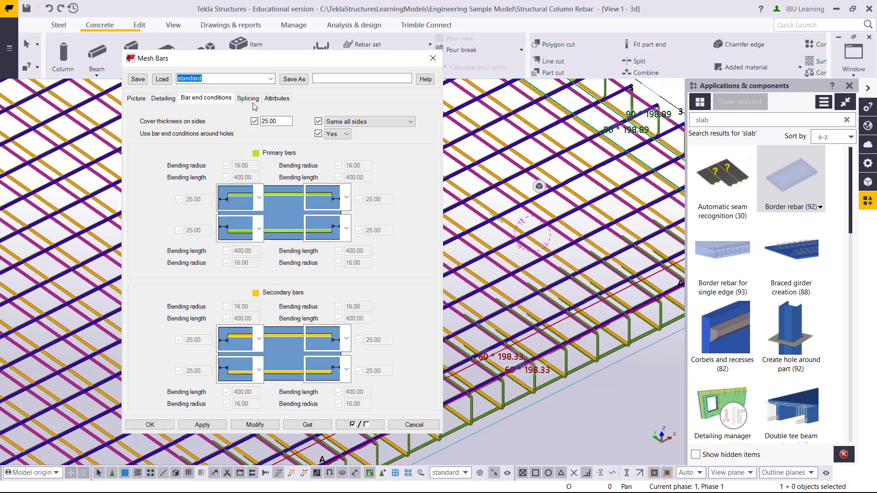
Enable splicing of the mesh bars and keep Company_A as the manufacturer for stock and lap lengths.
click(253, 103)
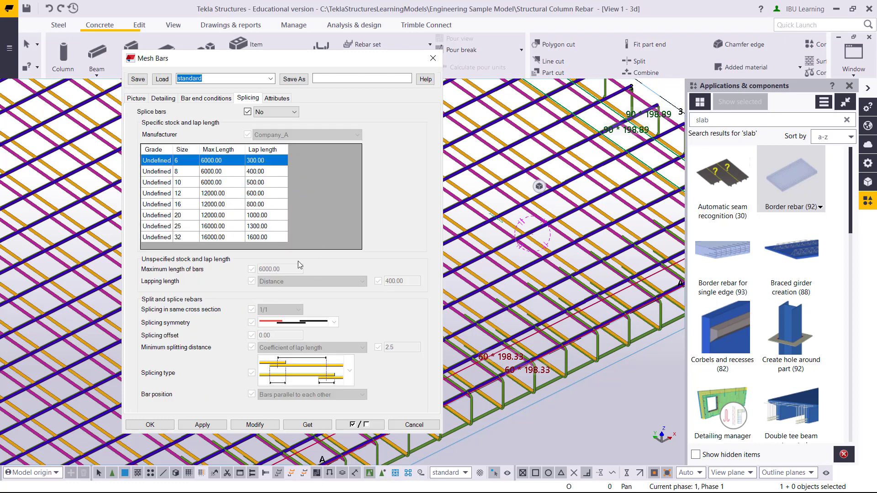
click(291, 113)
click(278, 128)
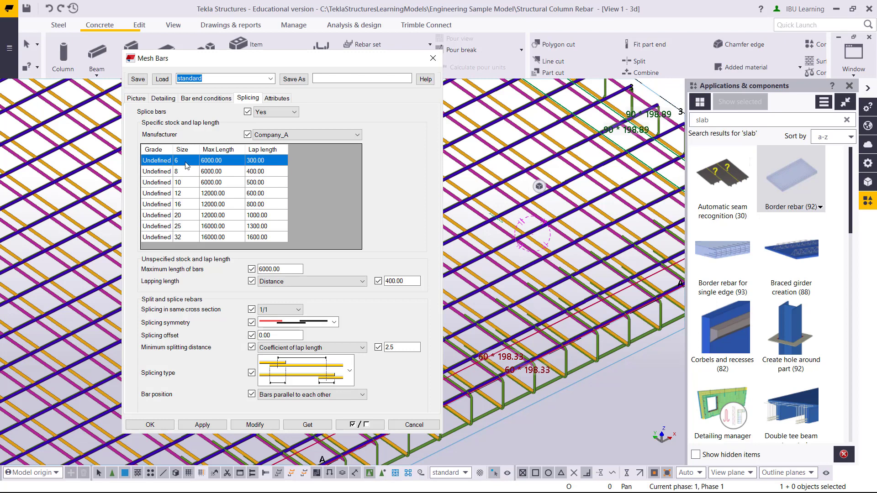
click(304, 136)
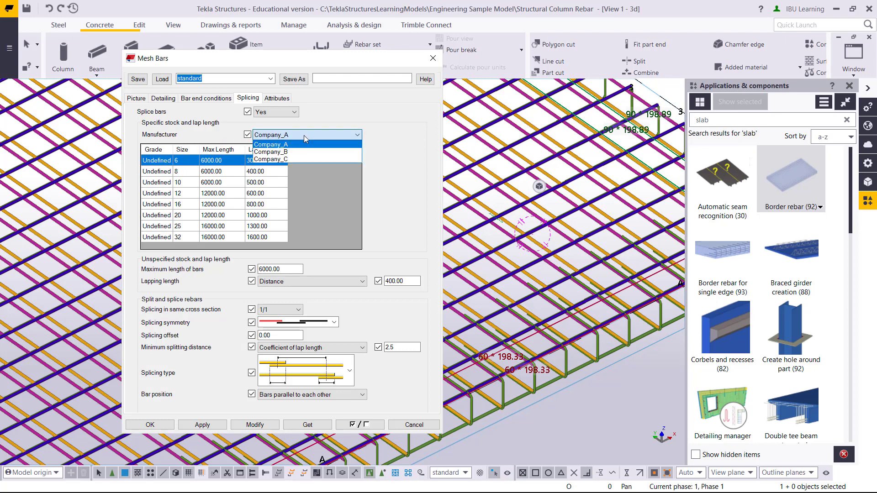
click(303, 136)
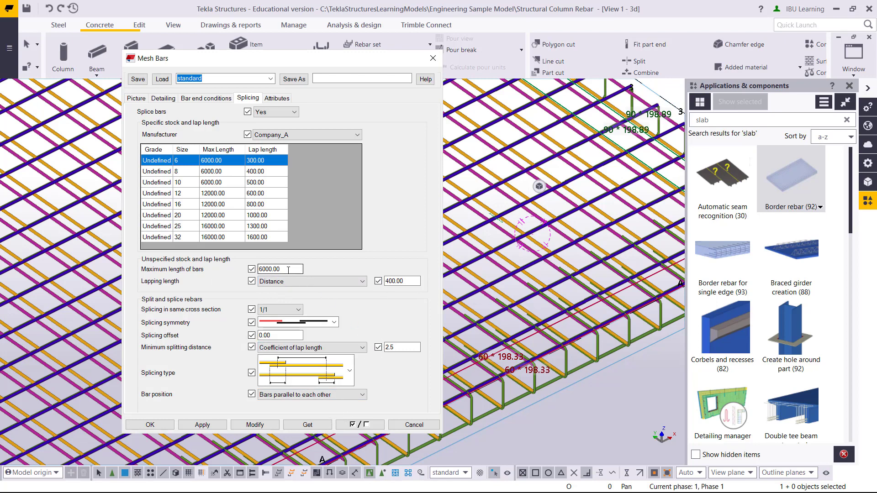
Choose the size 12 entry in the Company_A stock and lap length table and modify the slab's mesh component with splicing on.
click(182, 207)
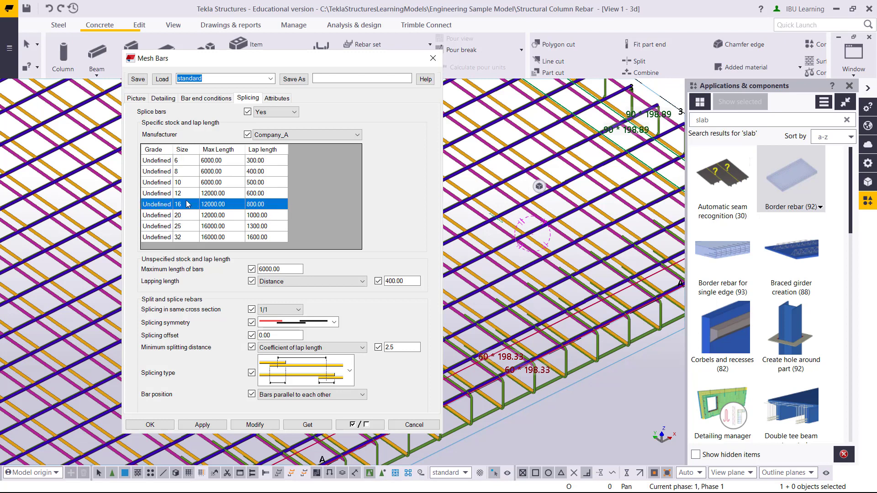
click(252, 195)
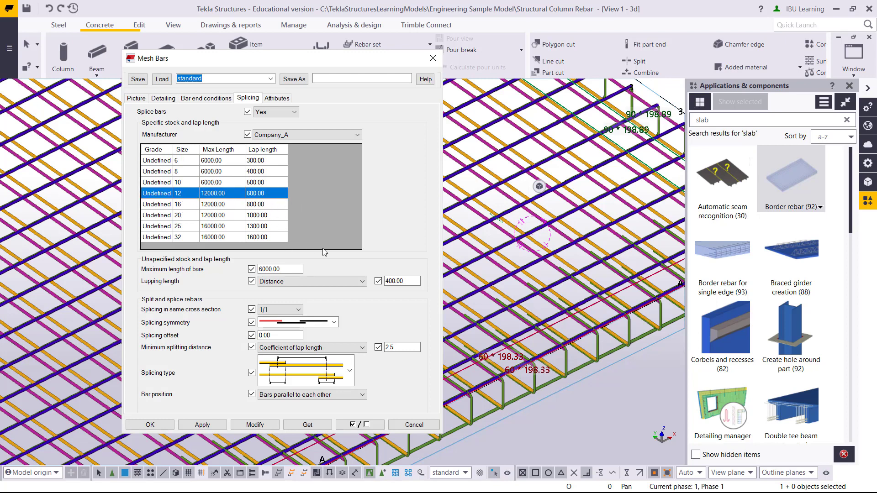
click(254, 425)
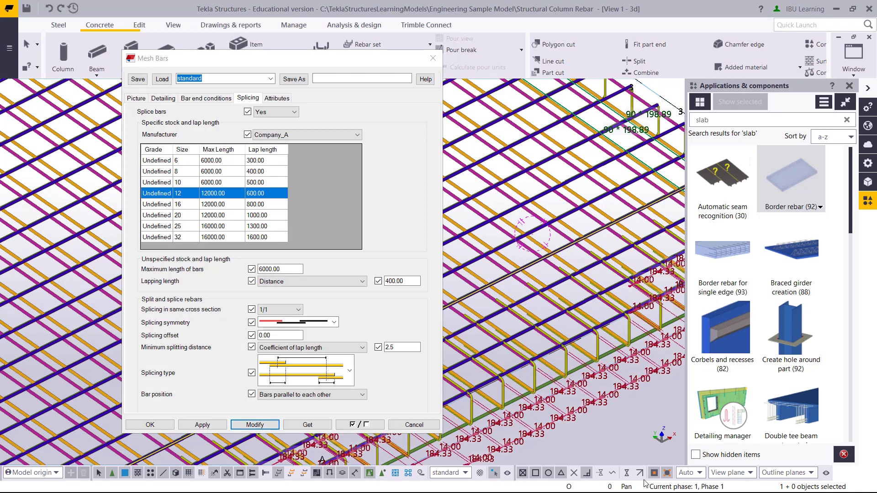
click(492, 248)
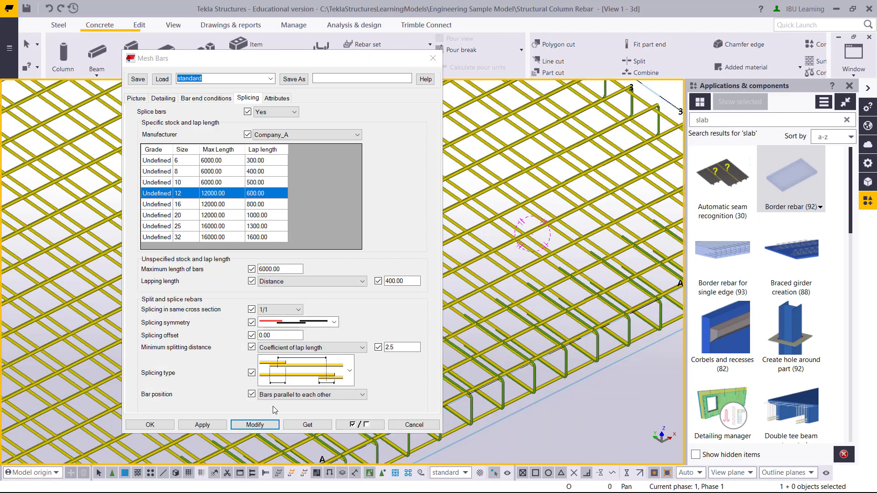
click(254, 425)
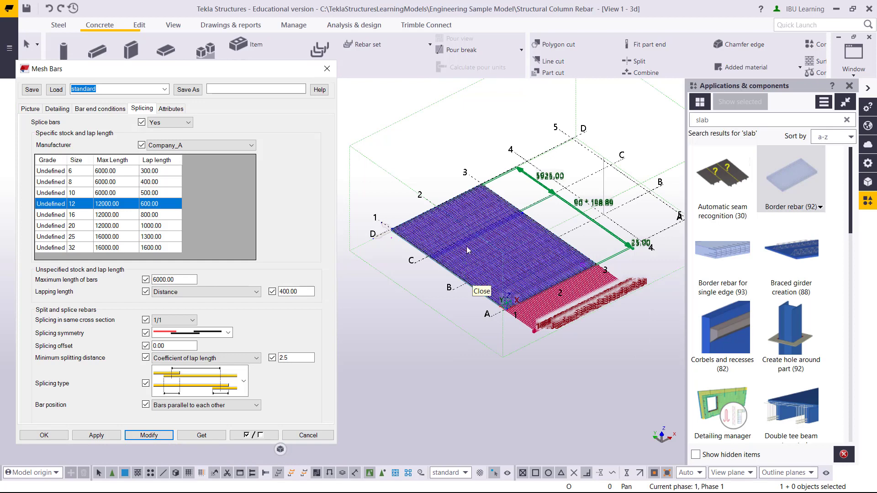
Examine the lap splices of the mesh bars near grid line C in the 3D view, from the slab edge inwards.
scroll(450, 299, down, 3)
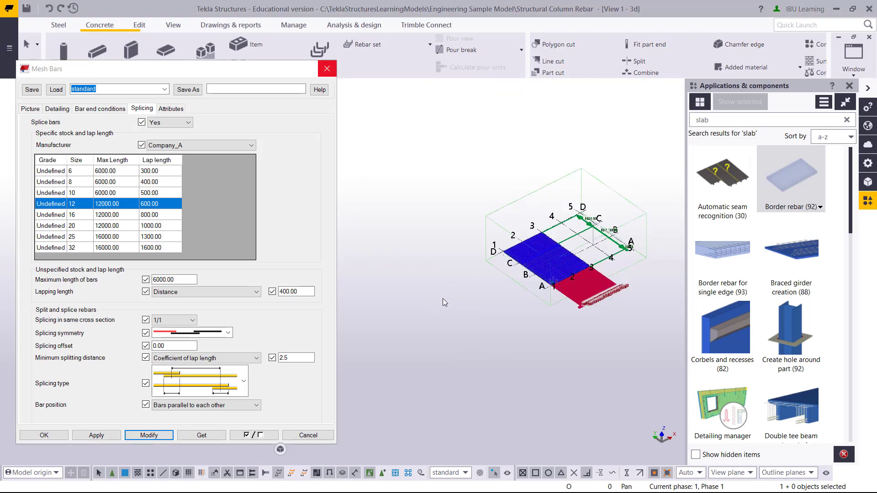
scroll(534, 277, up, 5)
scroll(544, 242, up, 8)
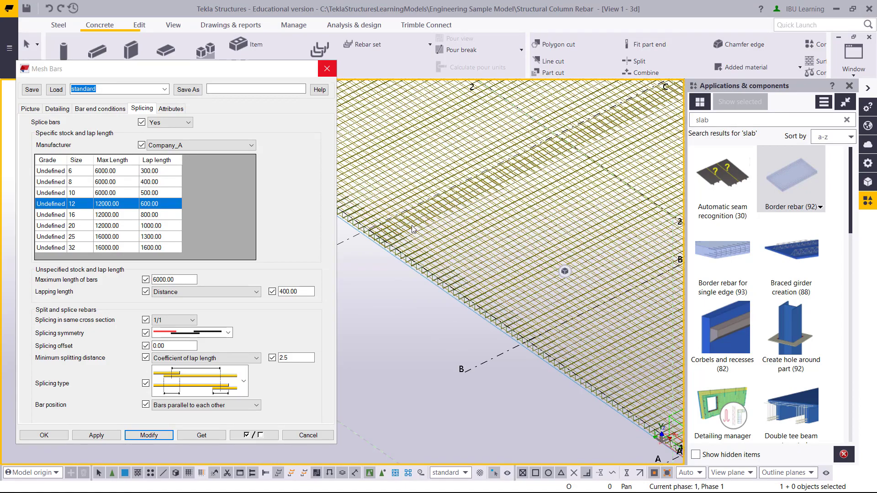
middle_drag(413, 240, 588, 239)
scroll(502, 235, up, 4)
scroll(466, 231, down, 4)
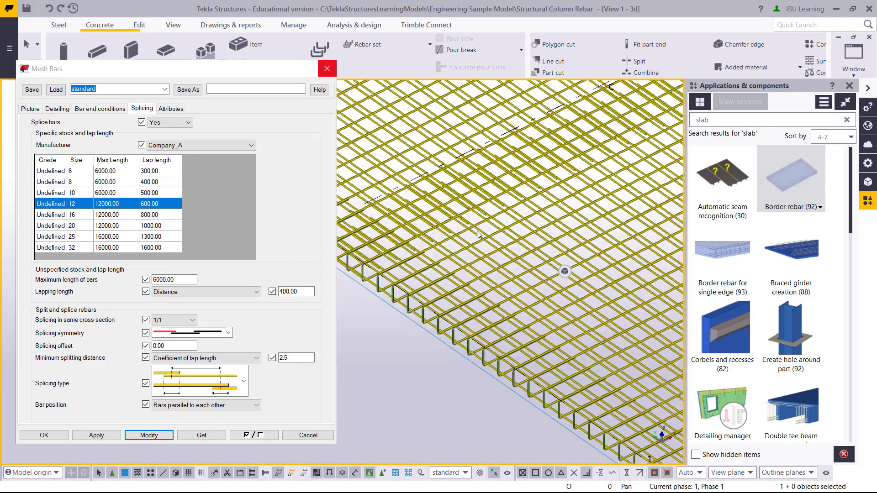
scroll(439, 234, up, 2)
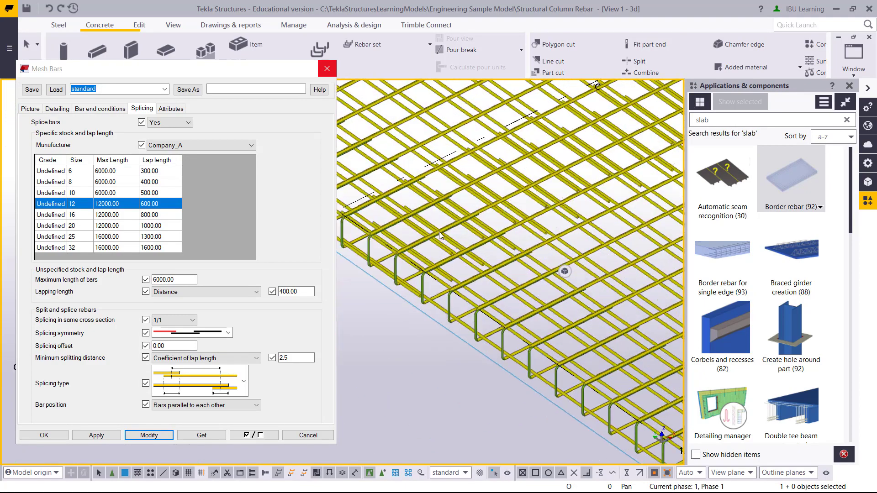
scroll(440, 236, up, 2)
middle_drag(517, 220, 550, 198)
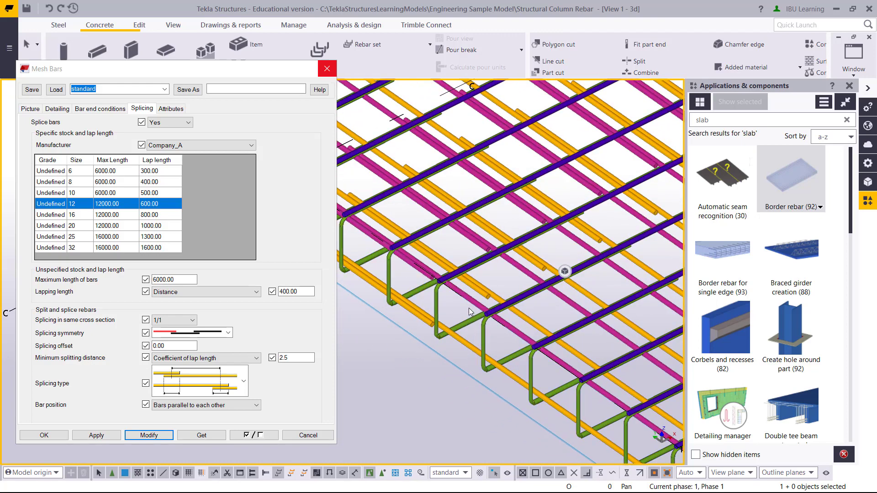
scroll(461, 281, up, 2)
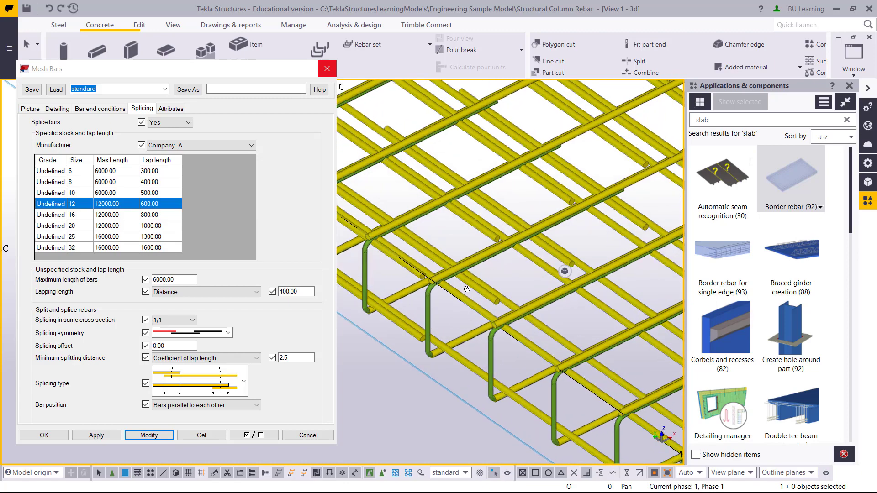
scroll(529, 243, down, 3)
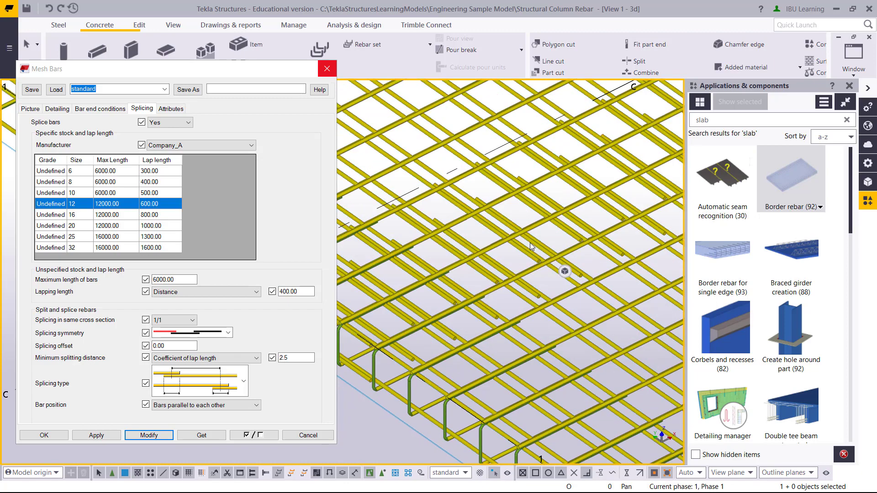
scroll(531, 249, down, 2)
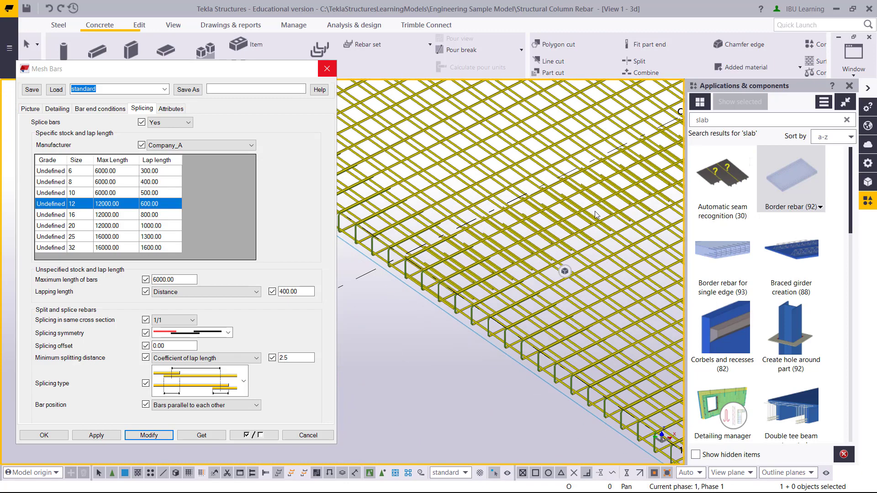
scroll(578, 227, down, 4)
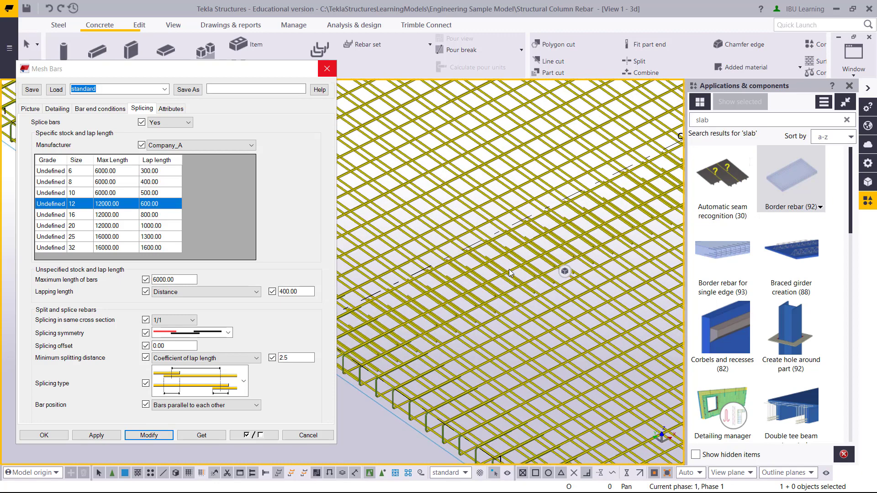
Switch the view to plan and examine the mesh bar splices near grid line C and the bar ends along grid line 3.
key(ctrl+p)
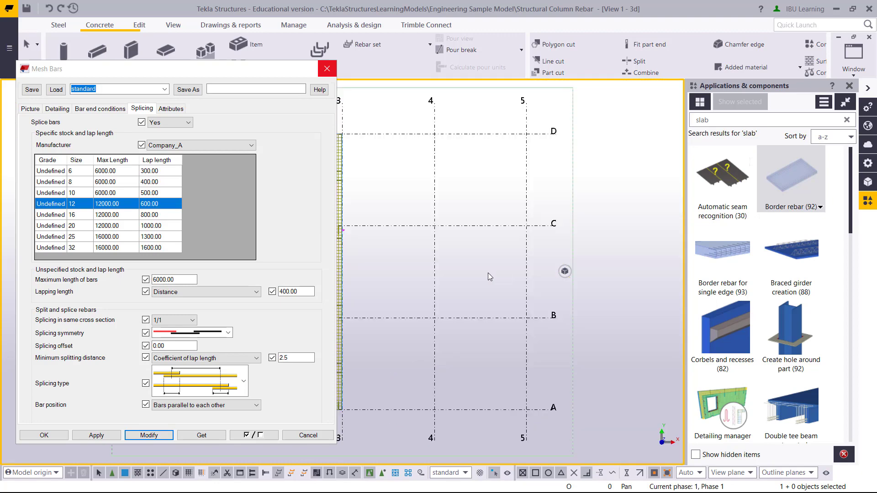
middle_drag(574, 283, 672, 277)
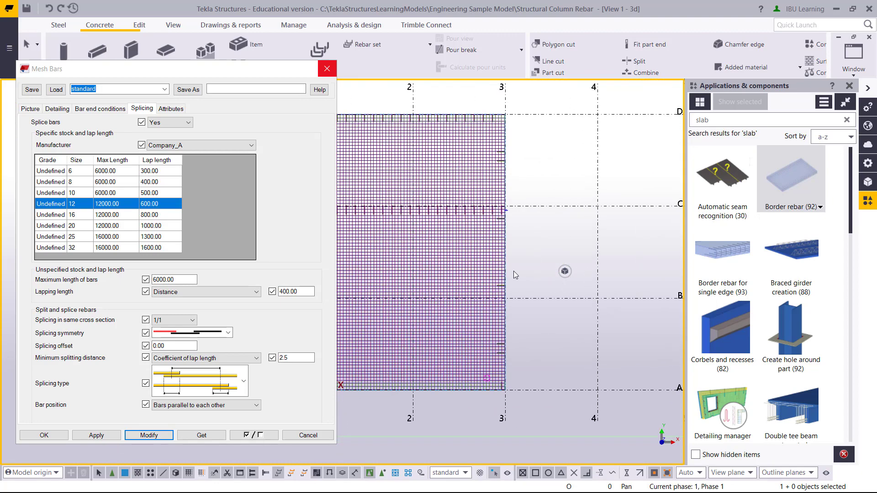
scroll(456, 208, up, 1)
middle_drag(413, 213, 490, 220)
scroll(468, 249, up, 2)
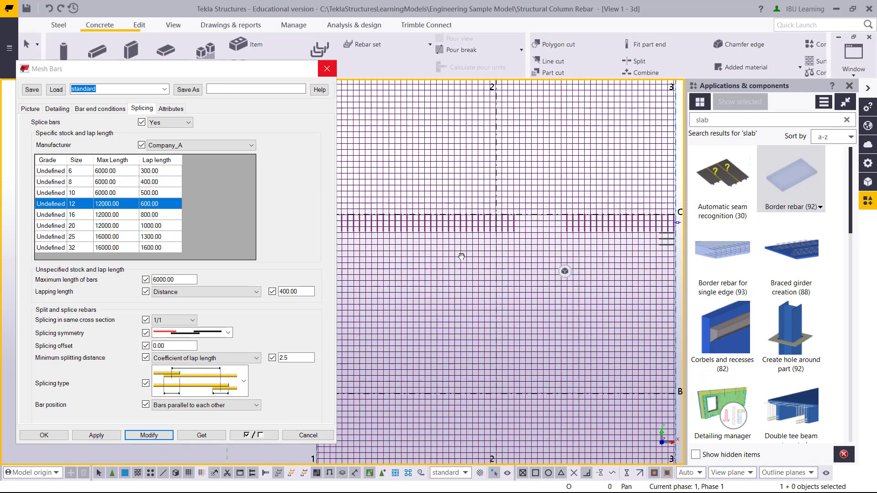
scroll(485, 299, down, 1)
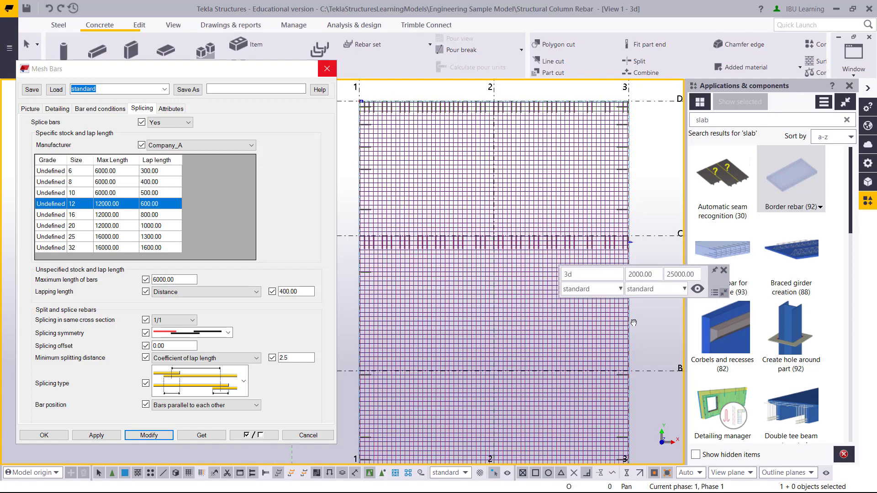
middle_drag(633, 322, 627, 314)
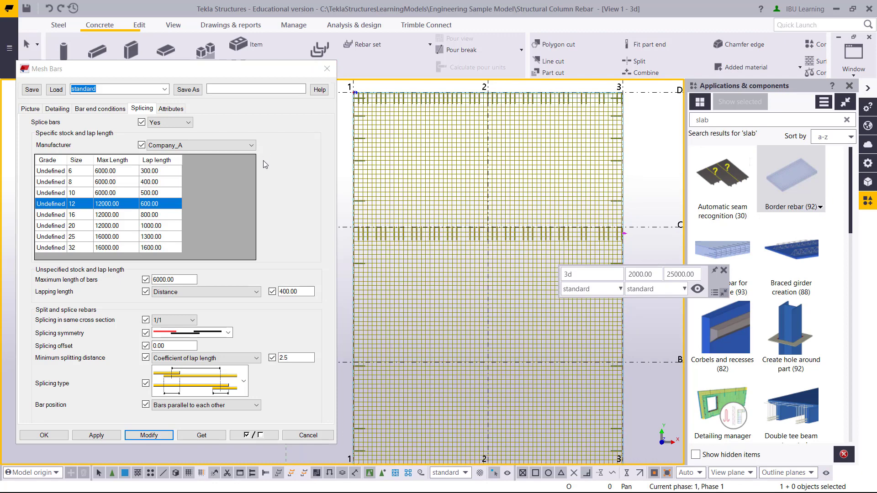
scroll(611, 173, up, 5)
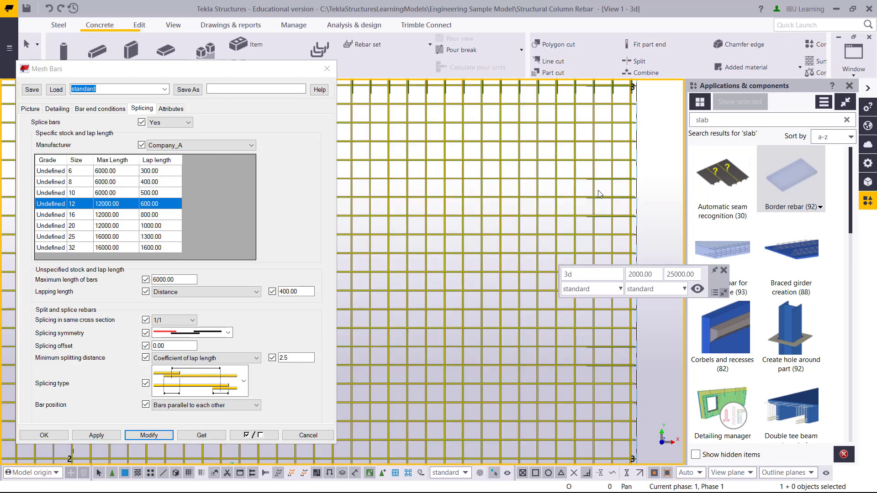
scroll(638, 143, up, 5)
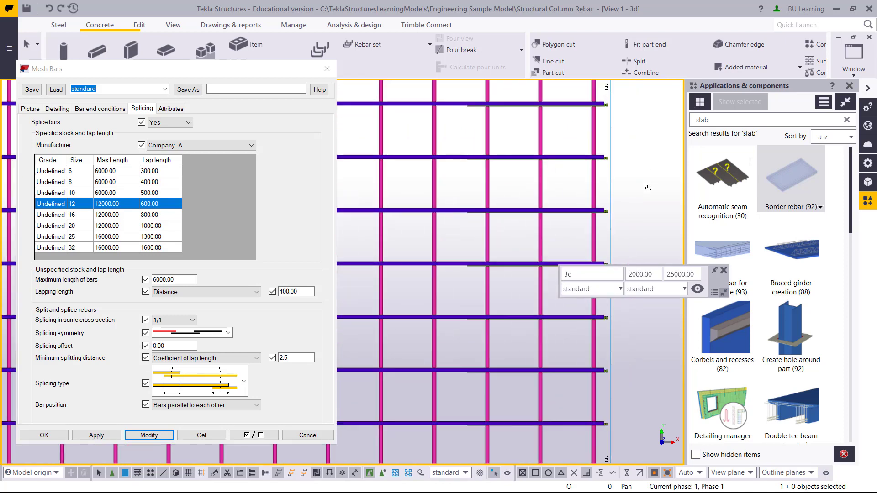
scroll(638, 175, down, 4)
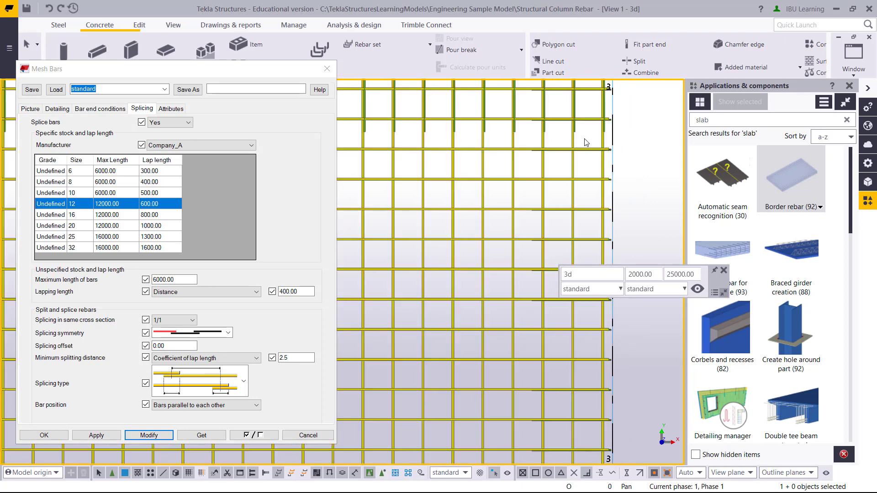
scroll(584, 144, up, 2)
Return to the 3D view and inspect the border rebar and mesh bars at the slab corner near grid line D.
key(ctrl+p)
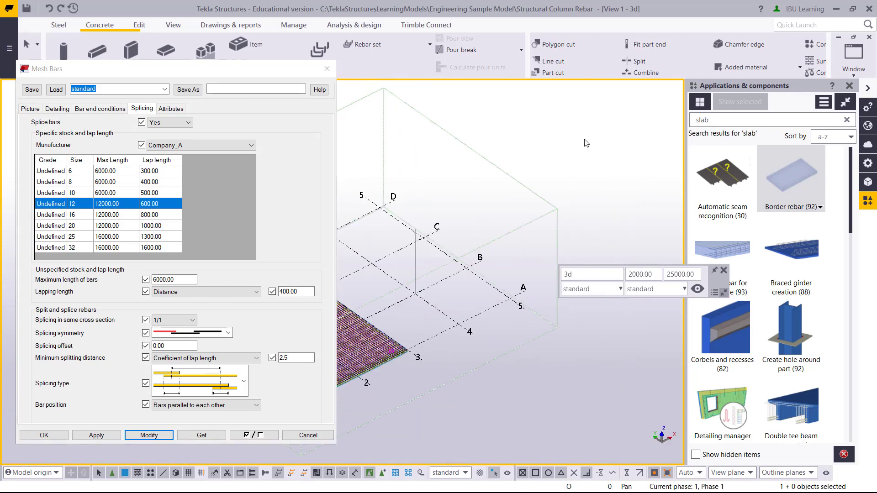
middle_drag(572, 288, 613, 227)
scroll(506, 303, up, 3)
scroll(526, 258, up, 1)
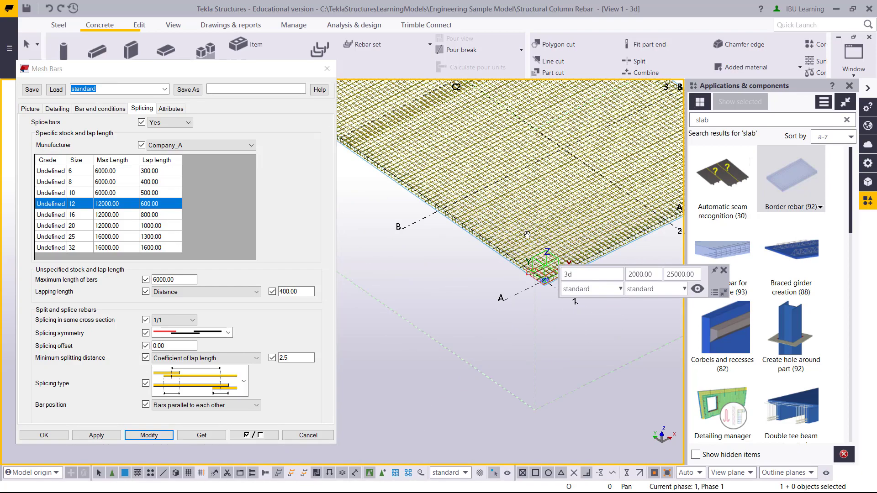
middle_drag(372, 136, 550, 260)
scroll(416, 188, up, 10)
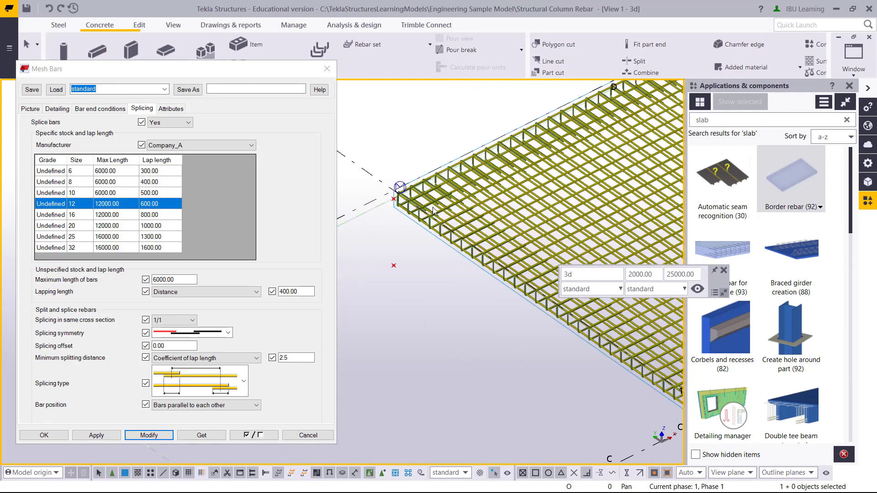
scroll(473, 238, up, 1)
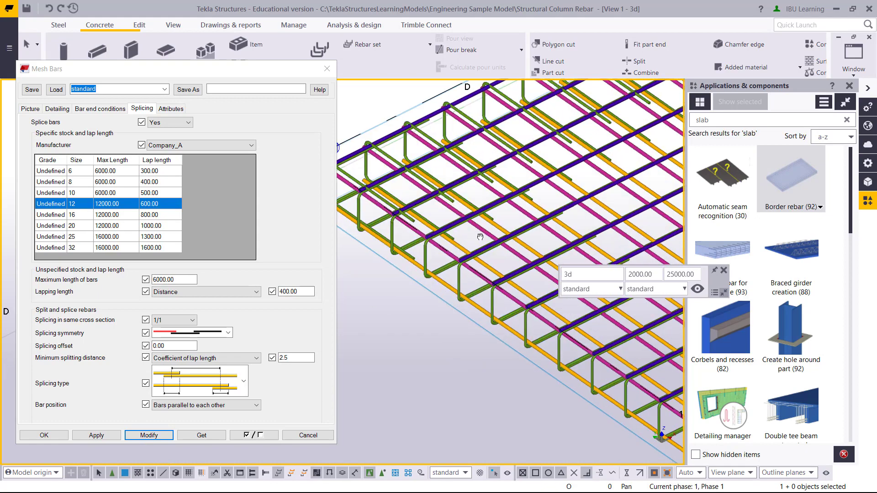
middle_drag(473, 238, 490, 233)
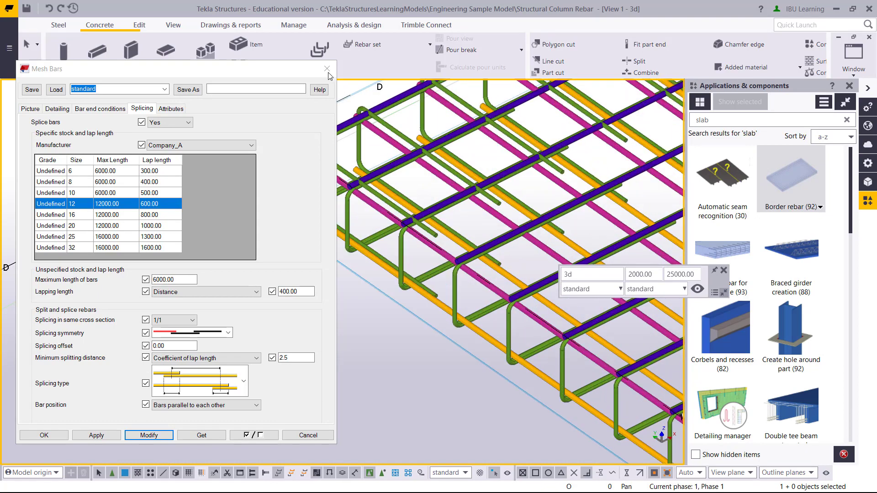